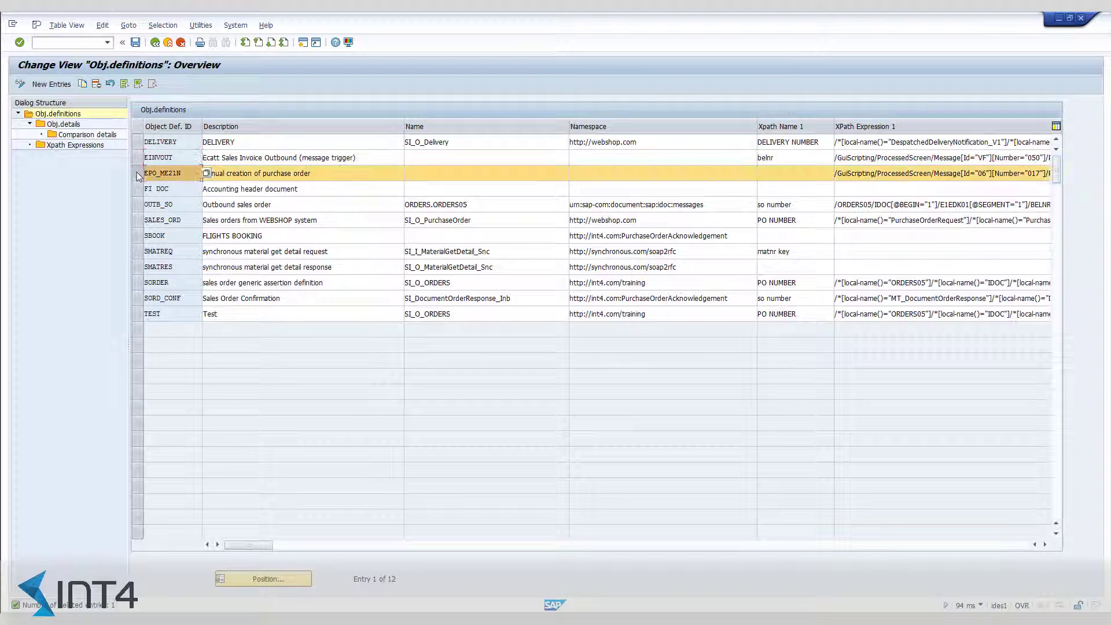
Examine the existing object definitions one by one, from EPO_ME21N down to TEST, including SALES_ORD.
left_click(139, 175)
left_click(137, 190)
left_click(137, 190)
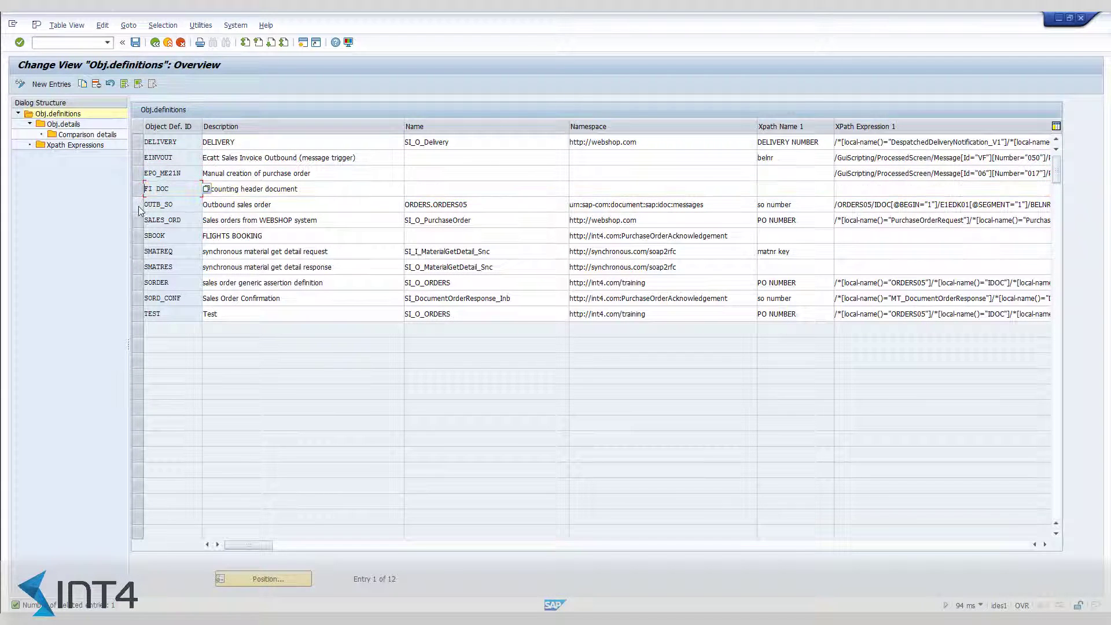
left_click(138, 206)
left_click(138, 206)
left_click(138, 221)
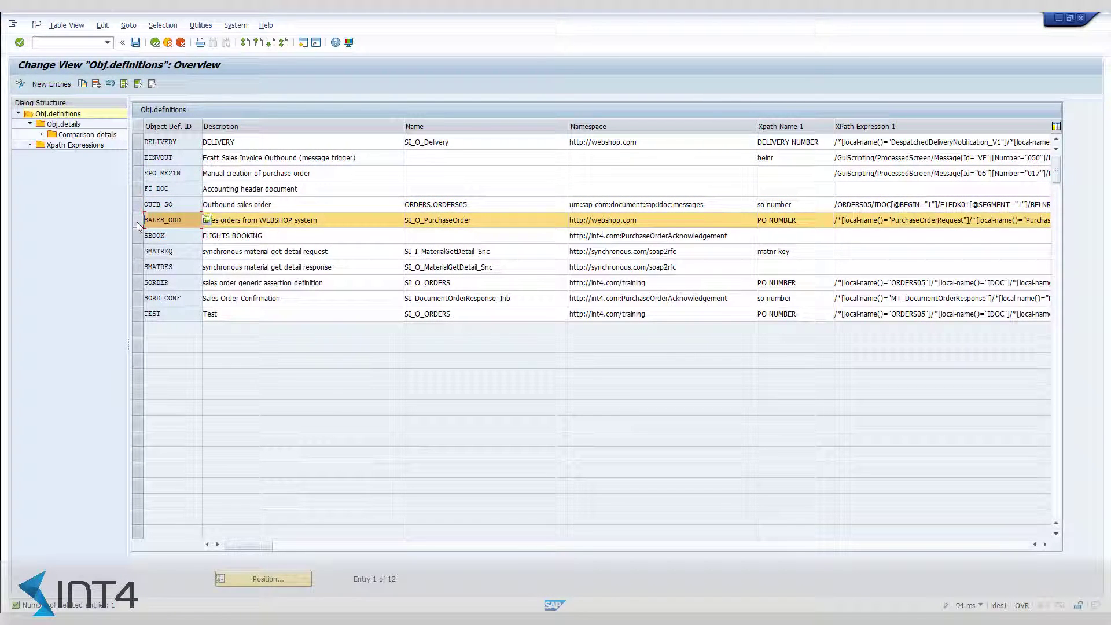
left_click(138, 221)
left_click(138, 236)
left_click(137, 238)
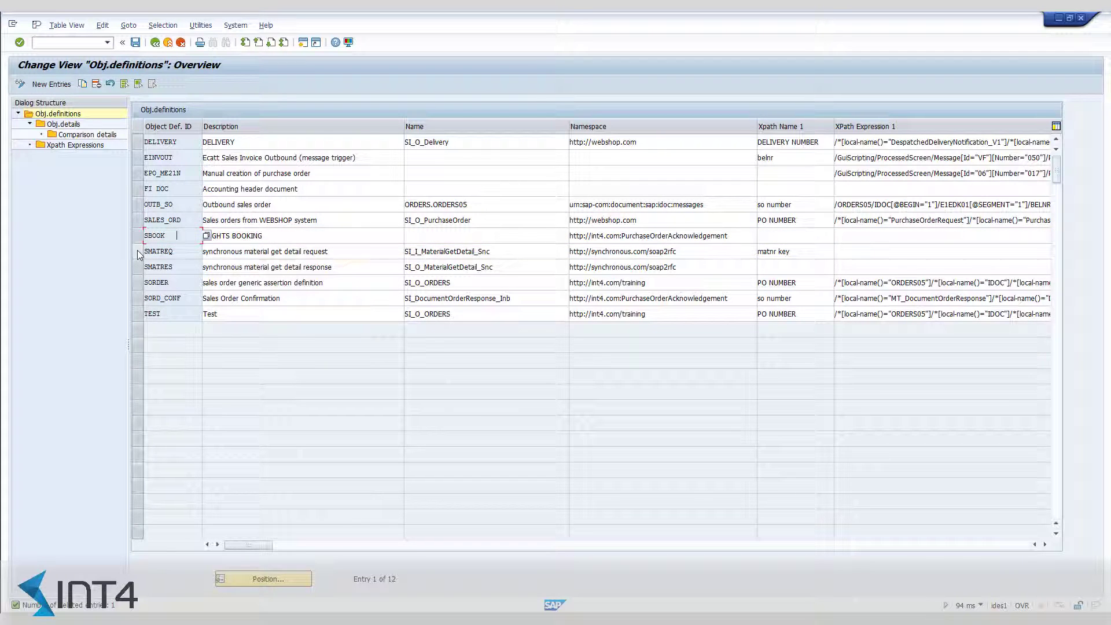
left_click(138, 251)
left_click(138, 251)
left_click(138, 267)
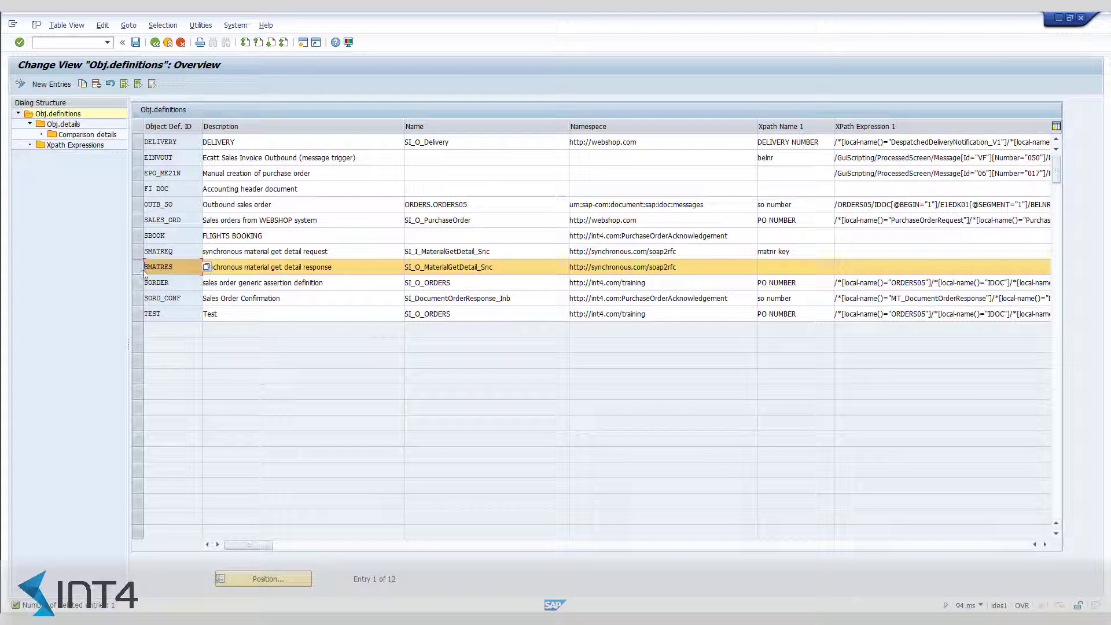
left_click(141, 267)
left_click(140, 283)
left_click(141, 283)
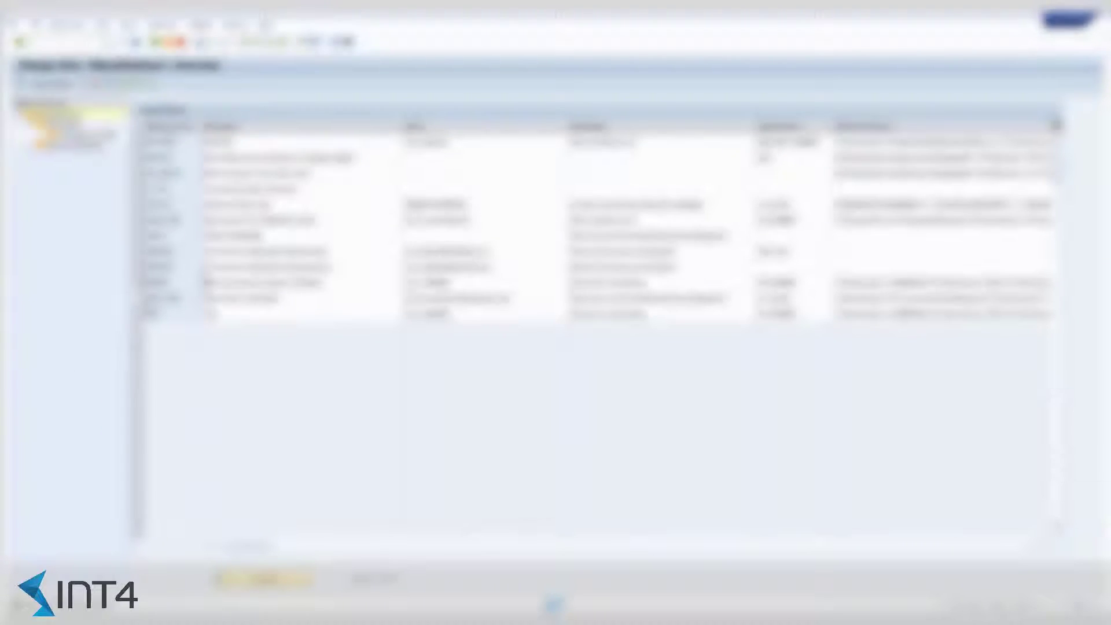
left_click(137, 314)
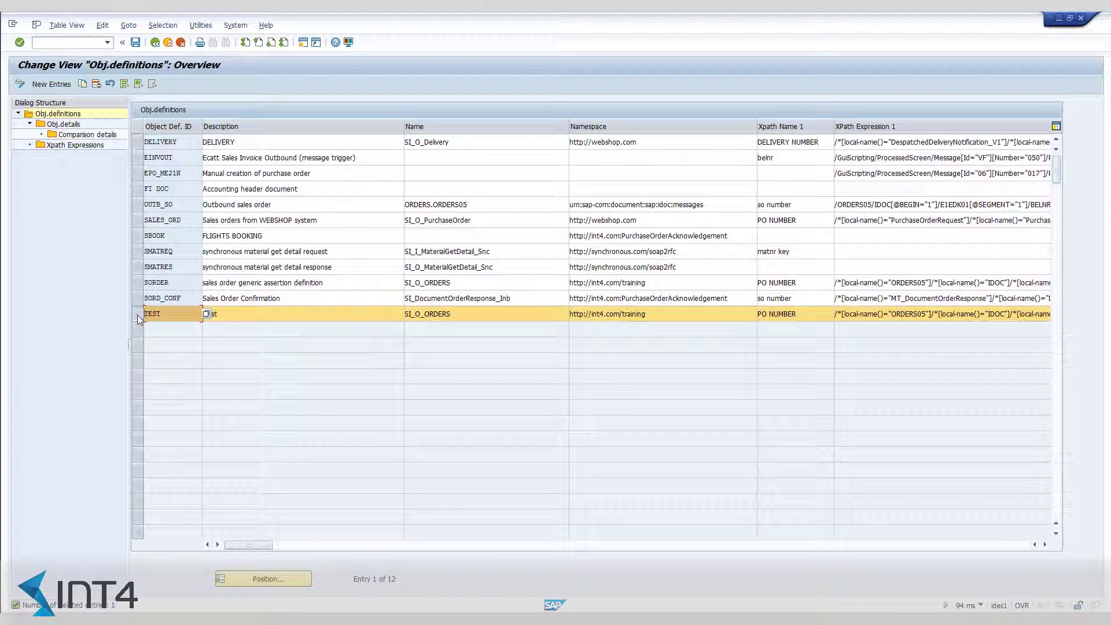
left_click(137, 315)
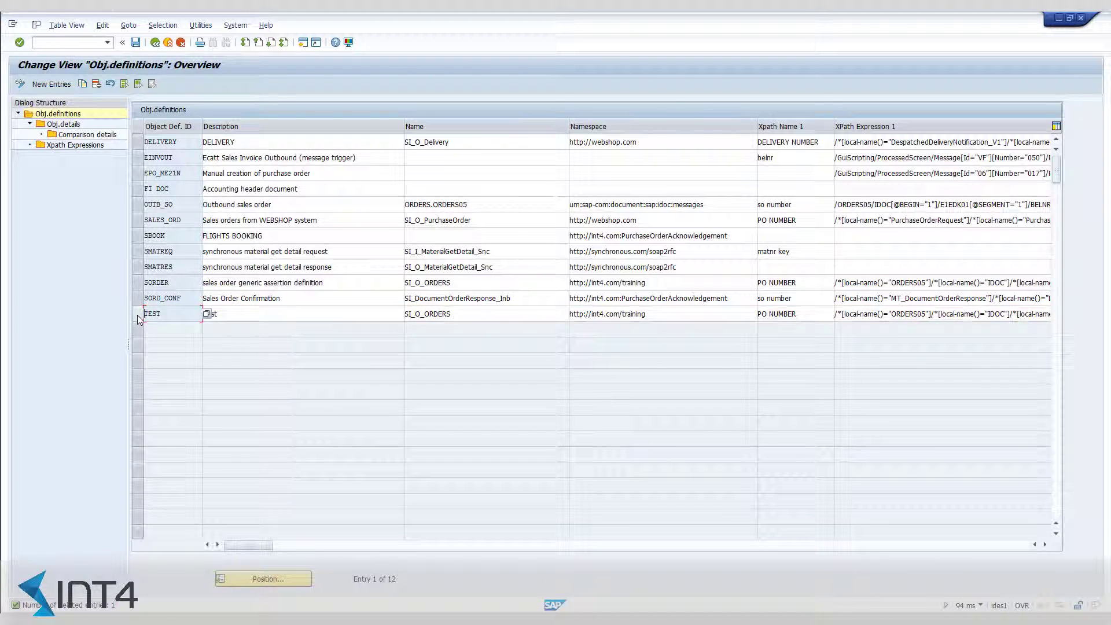
left_click(137, 220)
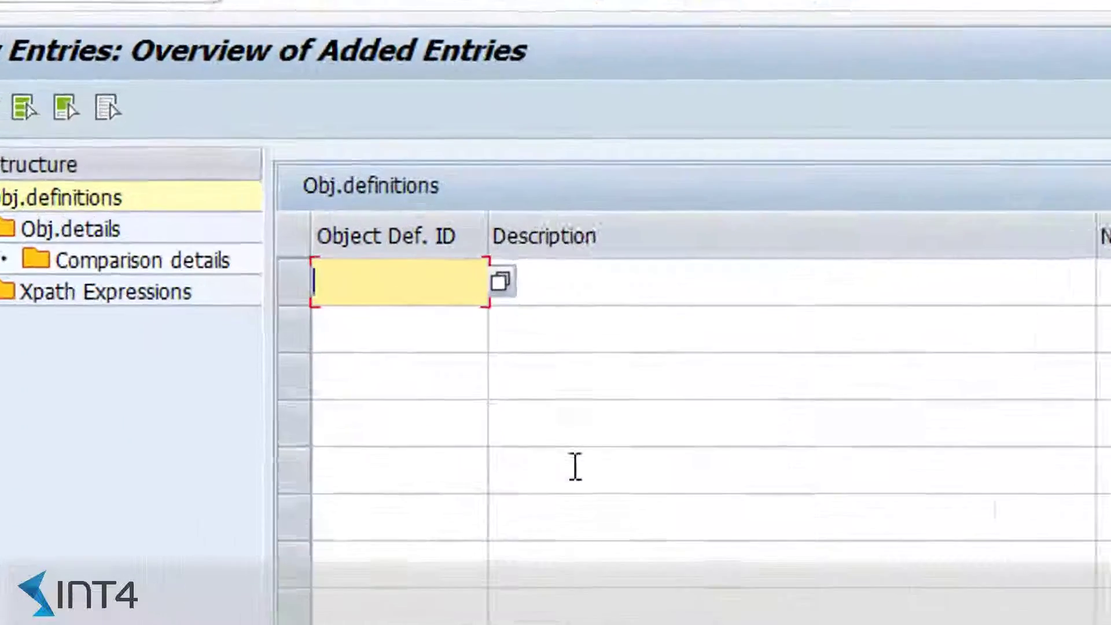
Enter a new object definition with the ID SALES_ORD and the description "Sales orders from WEBSHOPsystem".
type("SALES_ORD")
key("Tab")
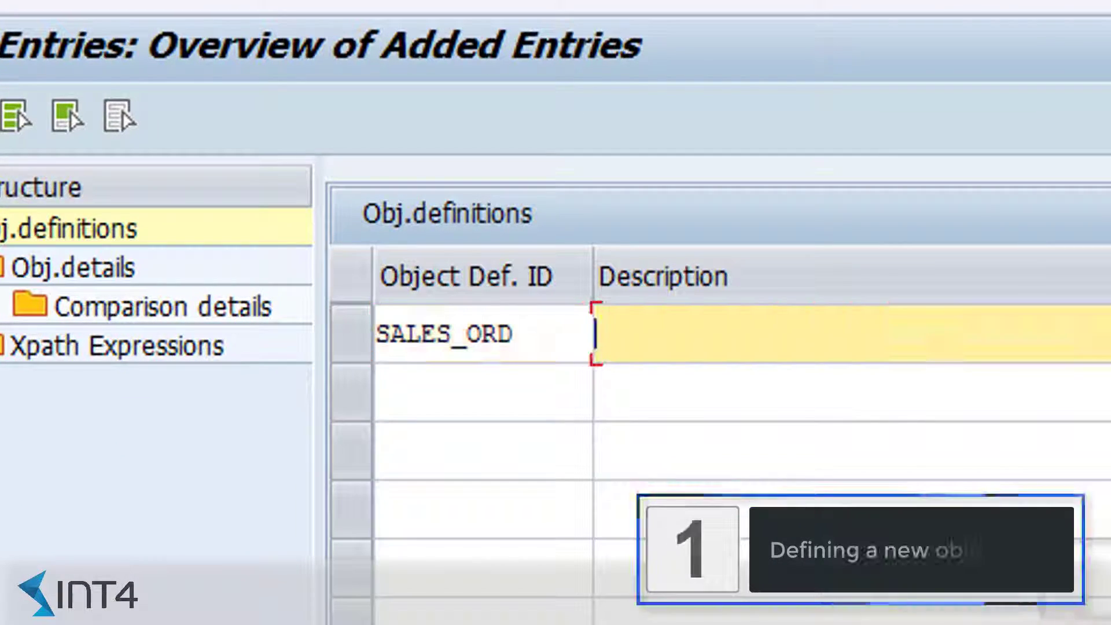
type("Sales orders from WEBSHOPsystem")
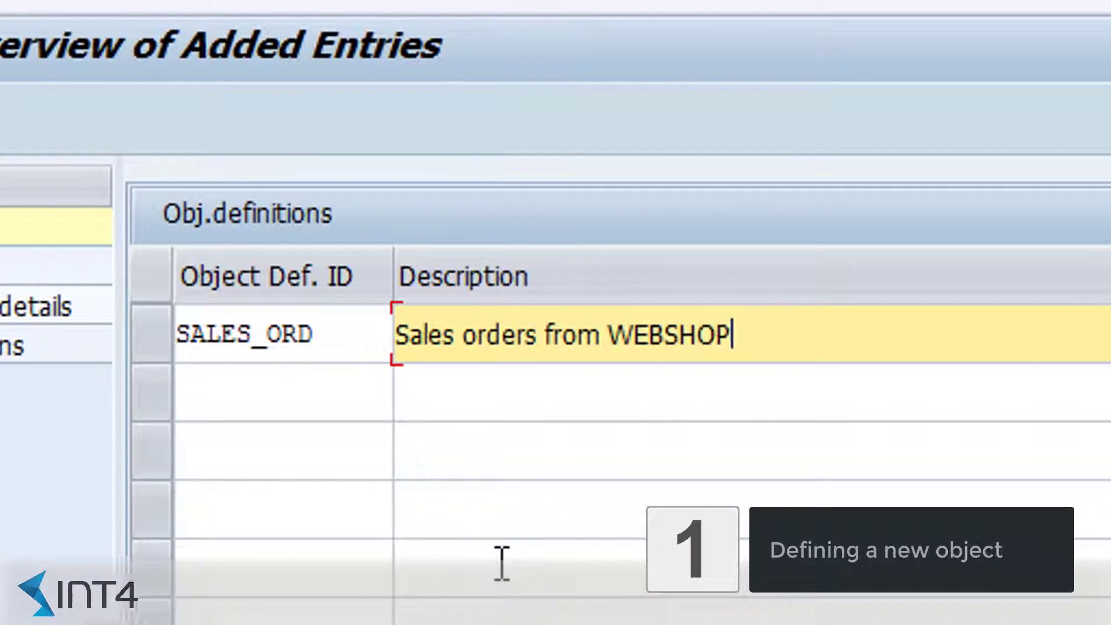
key("Tab")
type("SI_O_PurchaseOrde")
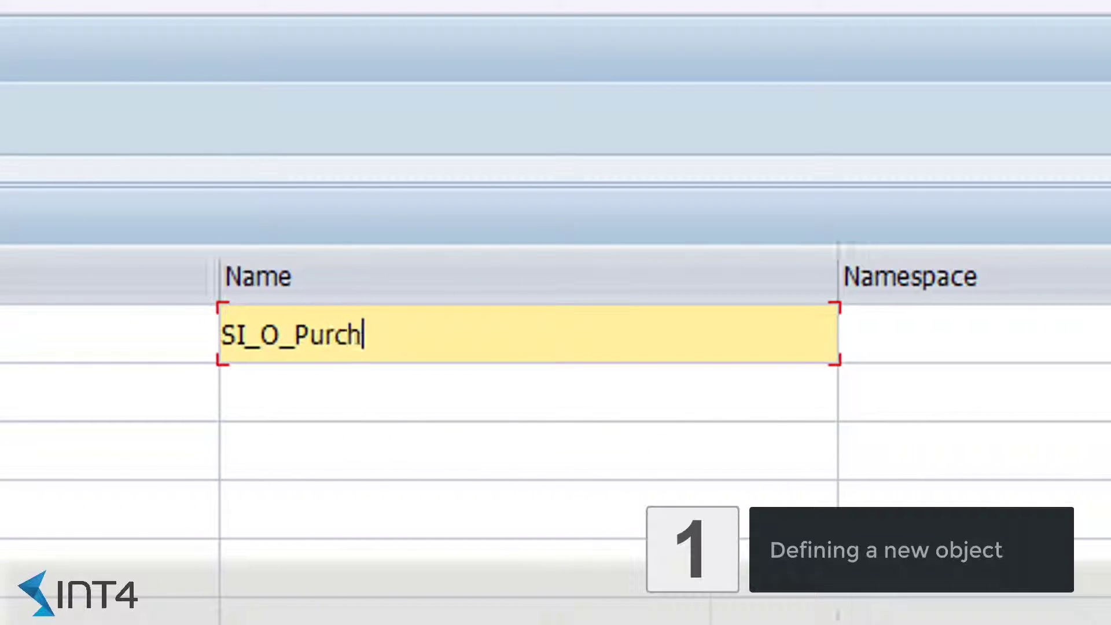
type("r")
key("Tab")
type("http://webshop")
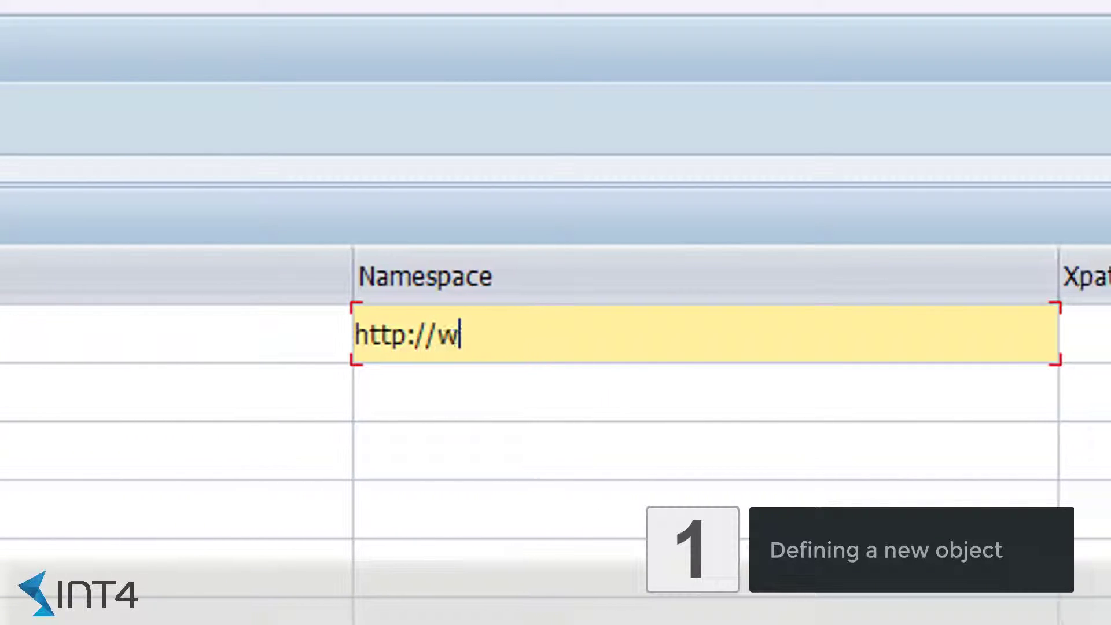
type(".com")
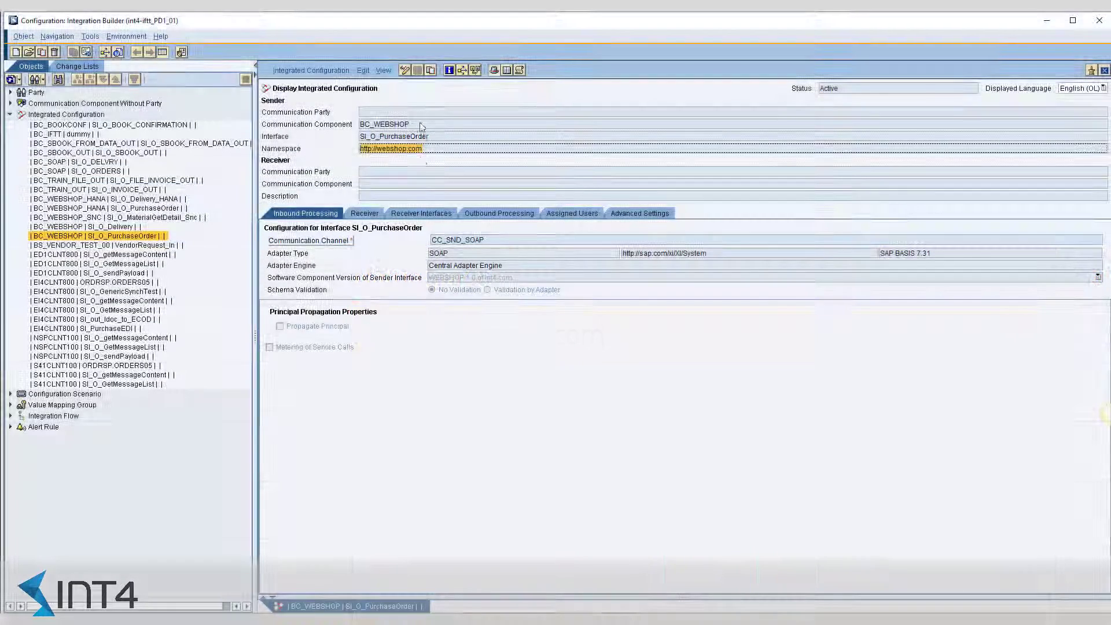
In Integration Builder, check the sender interface and namespace of the BC_WEBSHOP purchase order configuration.
left_click_drag(432, 138, 355, 142)
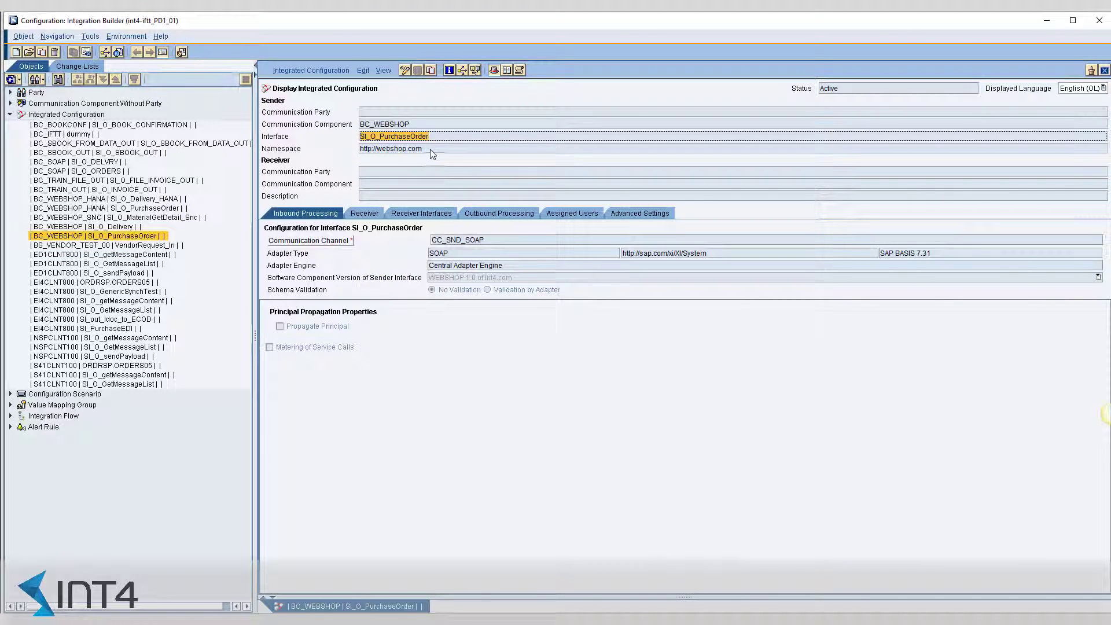
left_click_drag(431, 152, 363, 152)
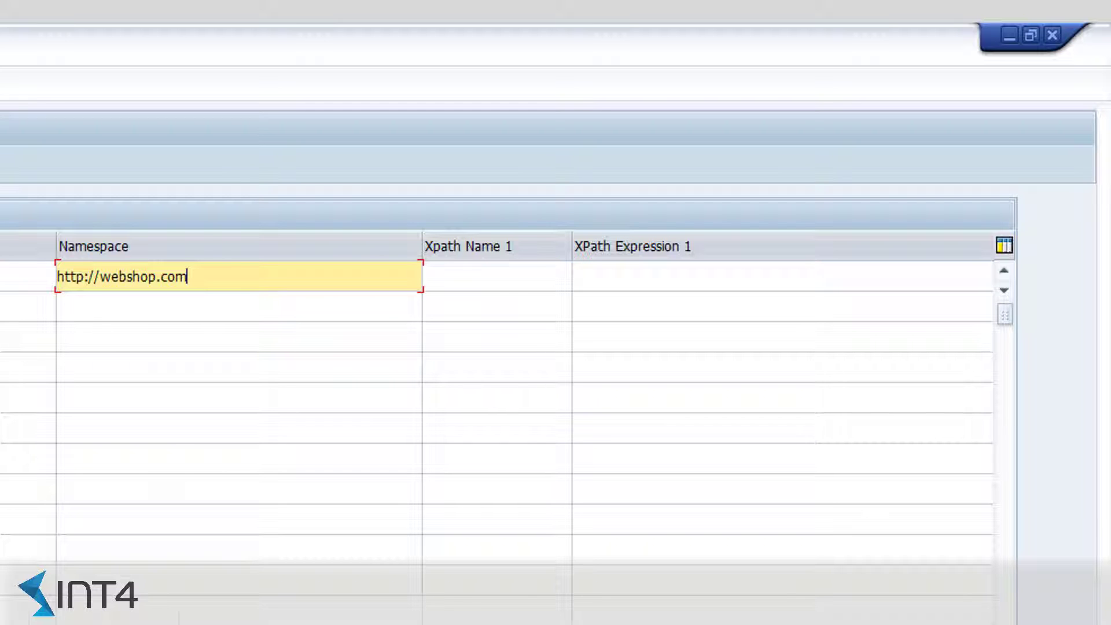
For SALES_ORD, set XPath name 1 to PO_NUMBER and XPath expression 1 to /*[local-name()="ORDERS05"]/*[local-name()="IDOC"]/*[local-name()="E1EDK02"]/*[local-name()="BELNR"]/text().
scroll(497, 400, "right", 3)
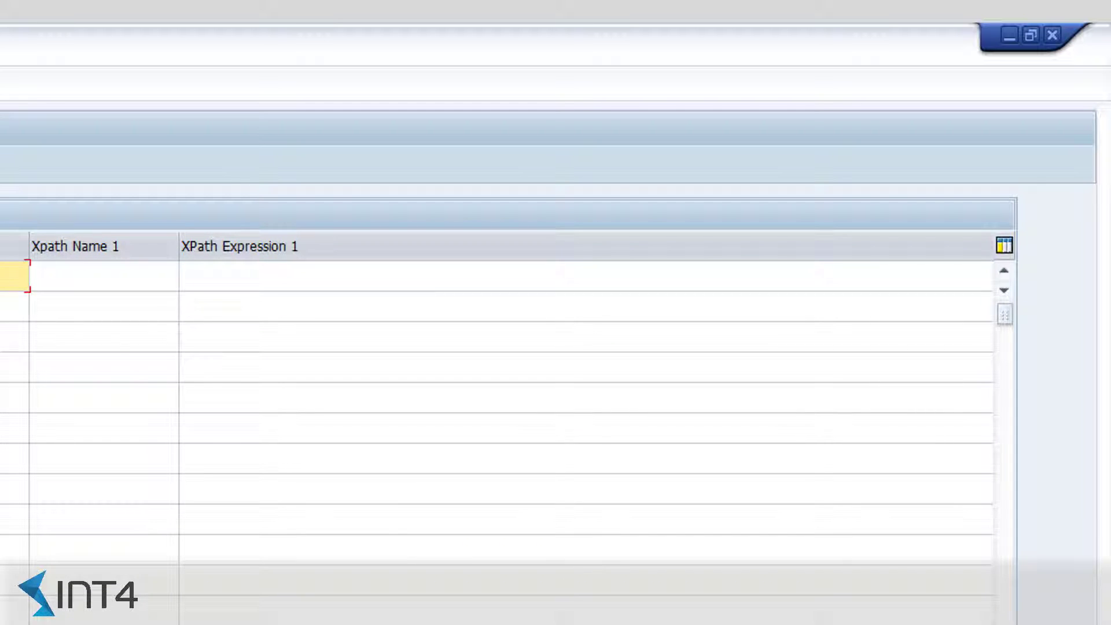
scroll(498, 399, "right", 5)
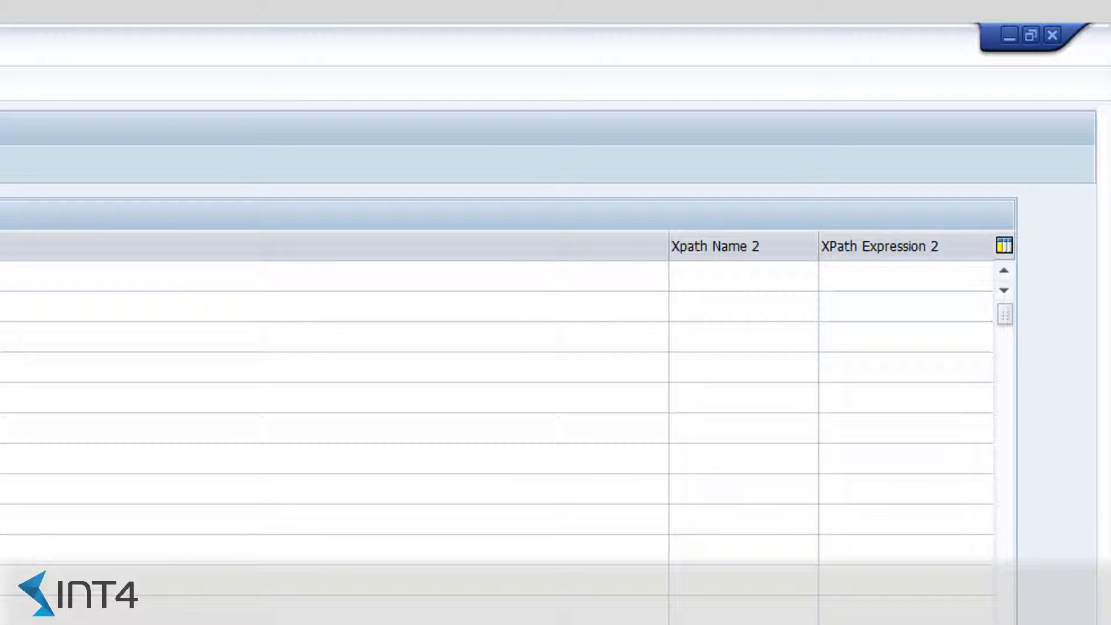
scroll(498, 400, "right", 1)
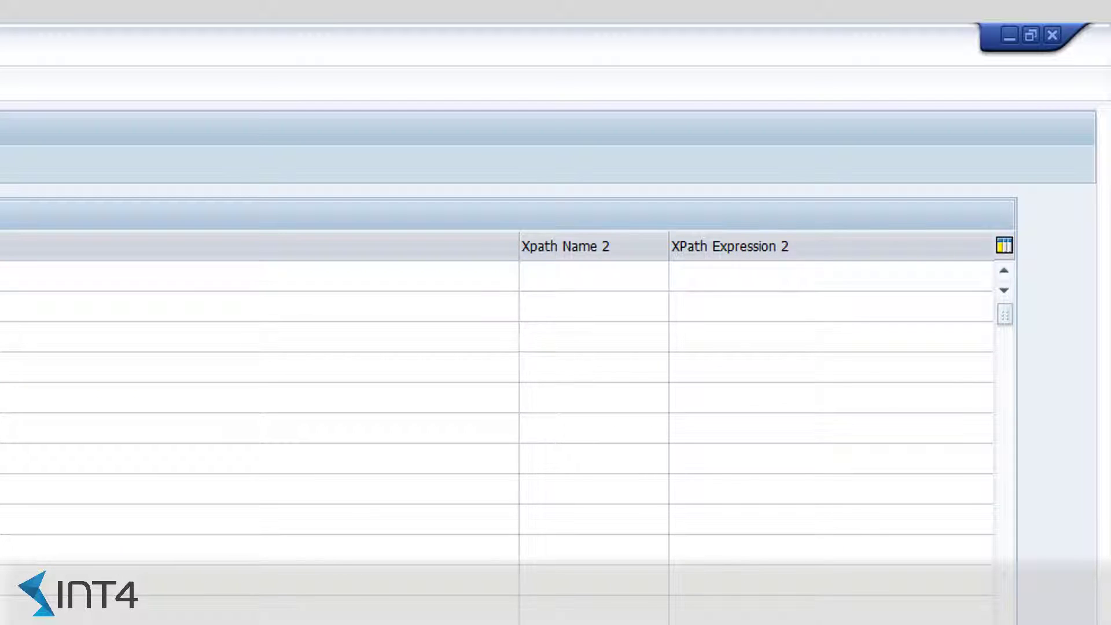
scroll(498, 399, "right", 2)
scroll(498, 399, "right", 2)
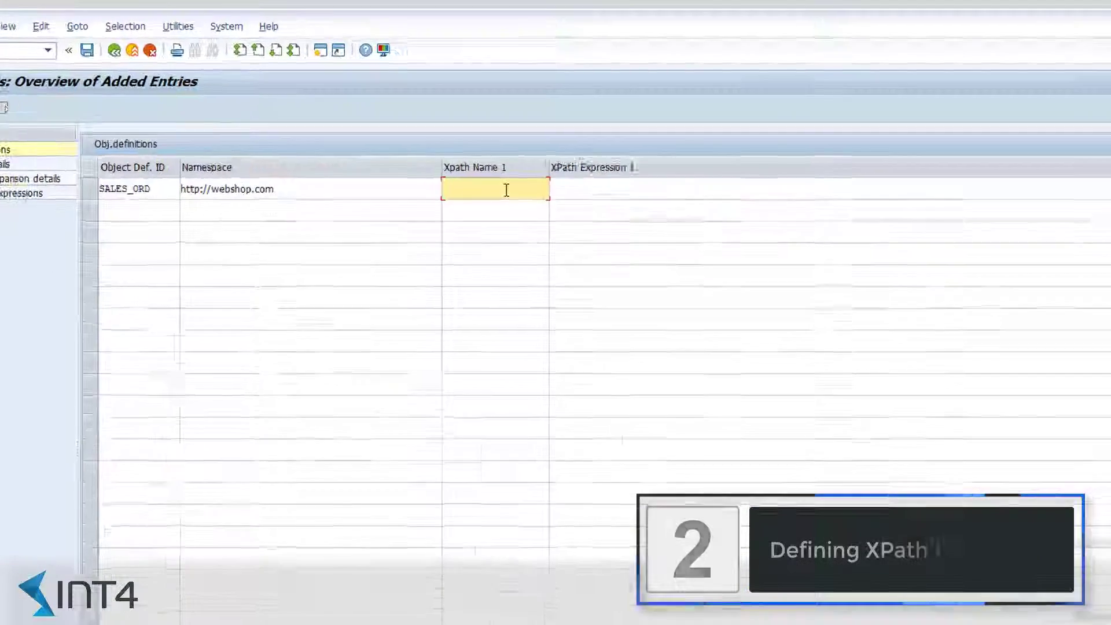
type("PO_NUMBER")
key("Tab")
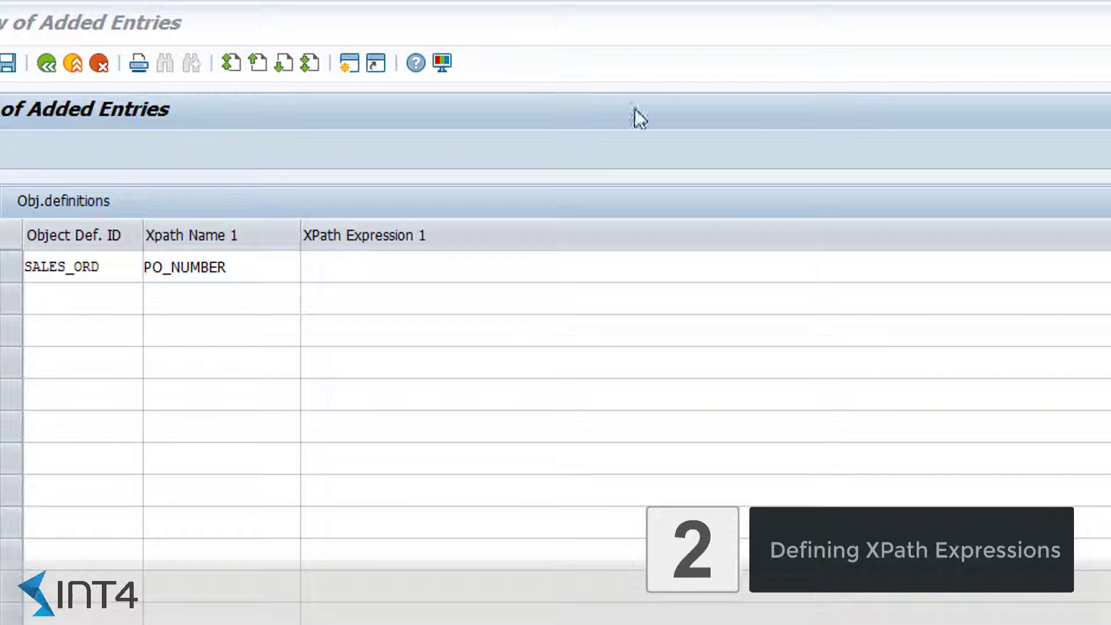
left_click(521, 278)
type("/*[local-name()=\"ORDERS05\"]/*[local-name()=\"IDOC\"]/*[local-name()=\"E1EDK02\"]/*[local-name()=\"BELNR\"]/text()")
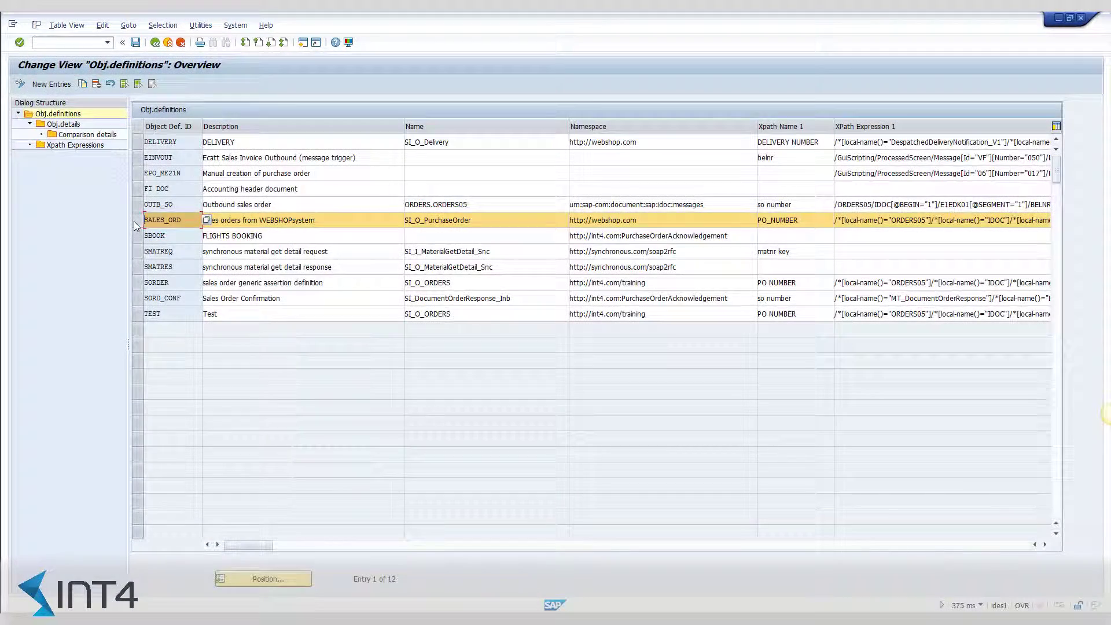
Open the object details of the SALES_ORD definition in change mode.
left_click(58, 125)
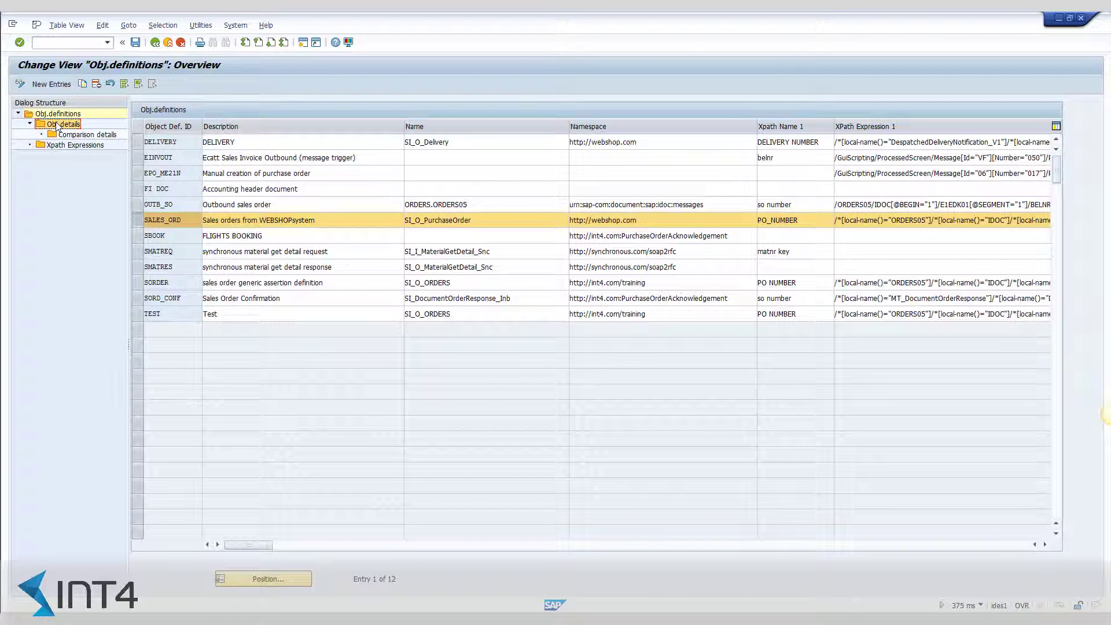
double_click(58, 125)
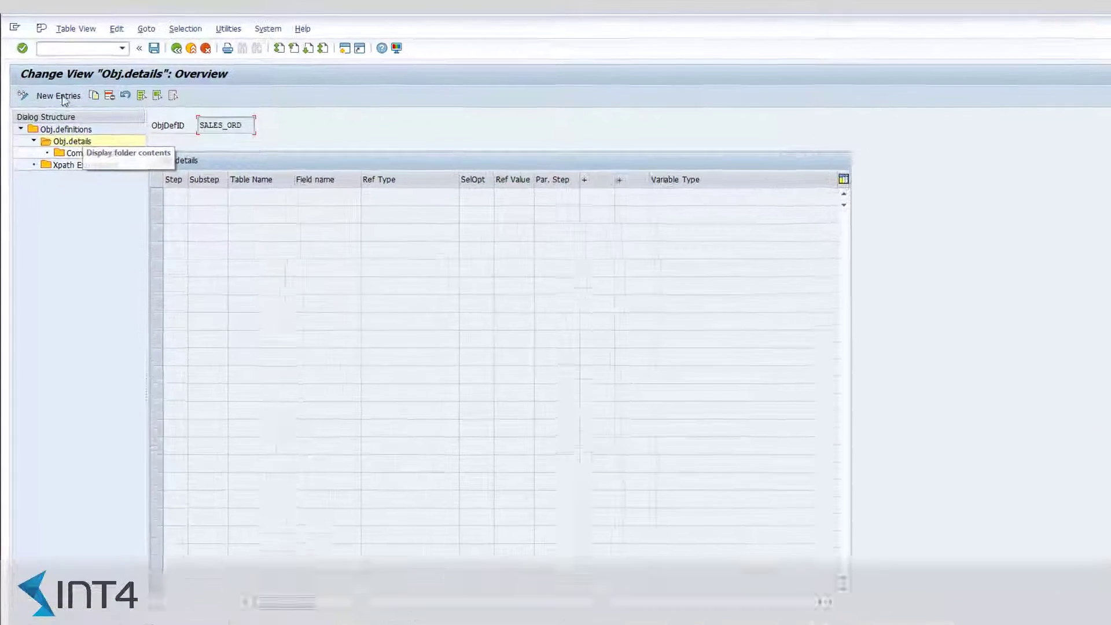
left_click(23, 95)
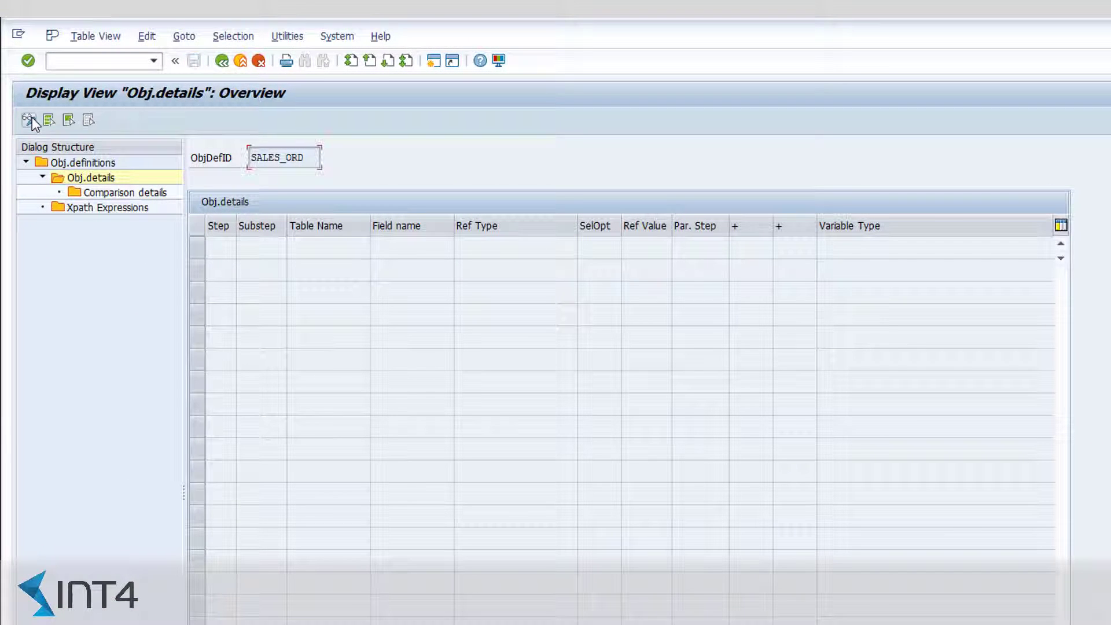
left_click(27, 121)
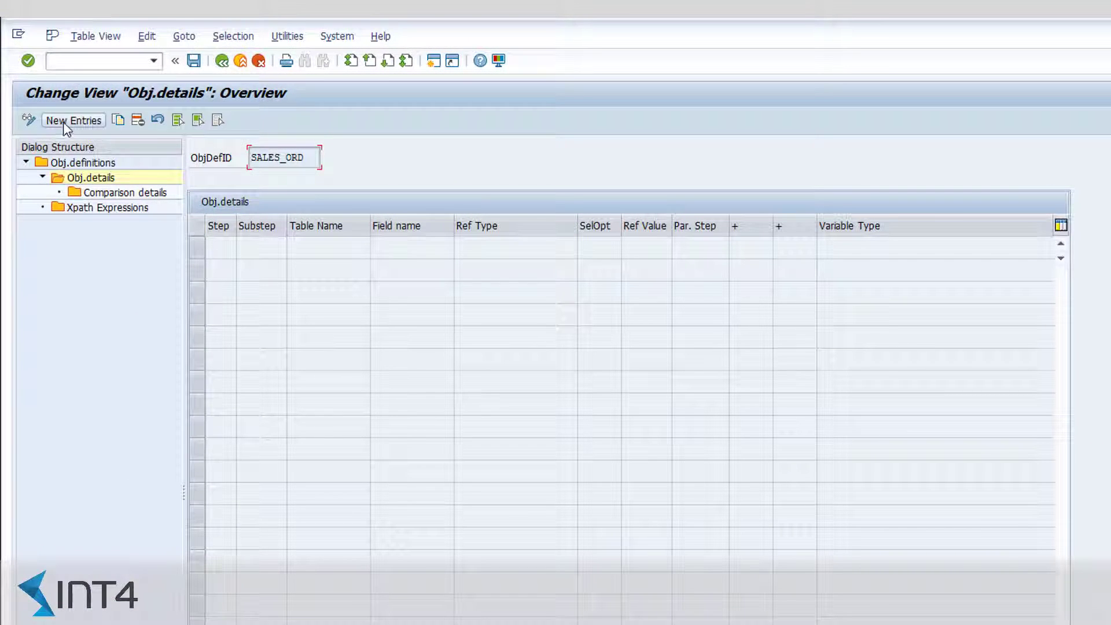
Add a new object detail entry with step 1, substep 1, table name VBAK and field name BSTNK.
left_click(64, 123)
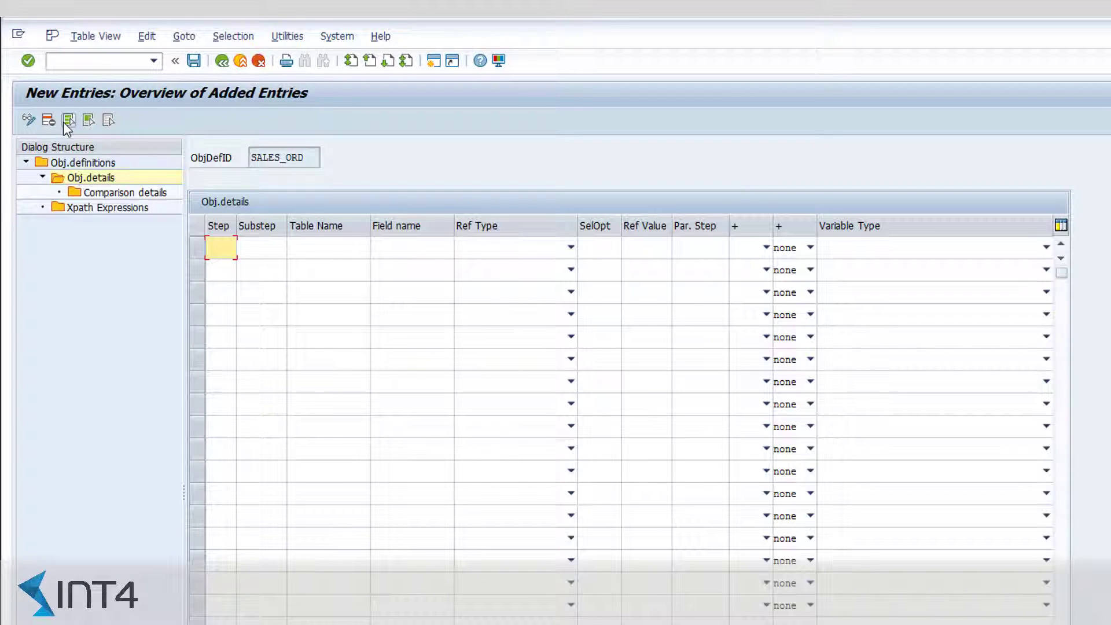
type("1")
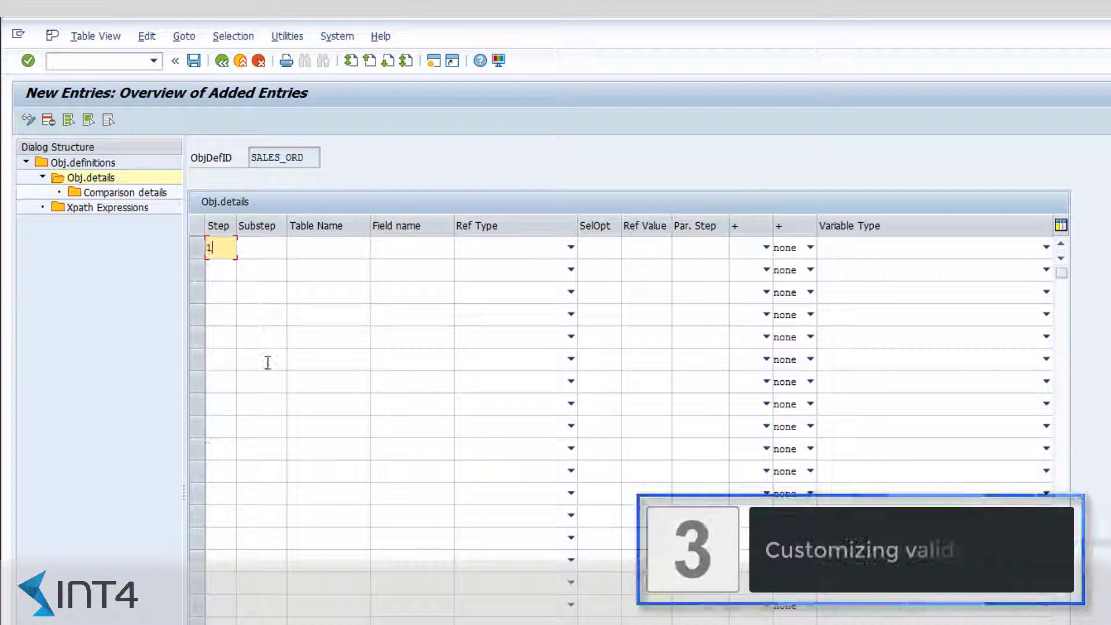
key("Tab")
type("1")
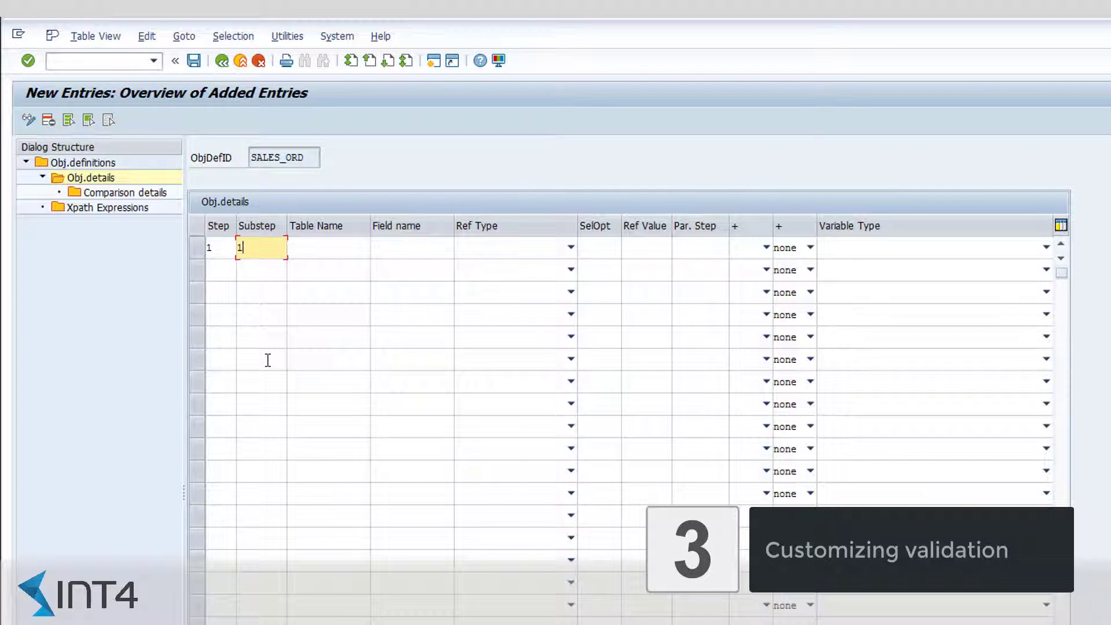
key("Tab")
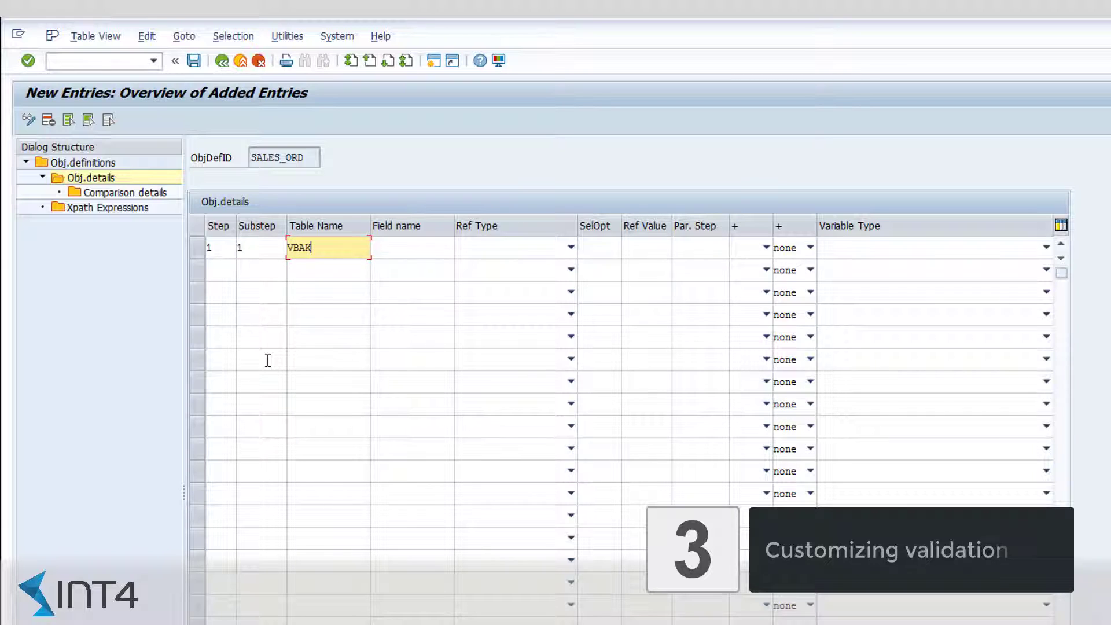
key("Tab")
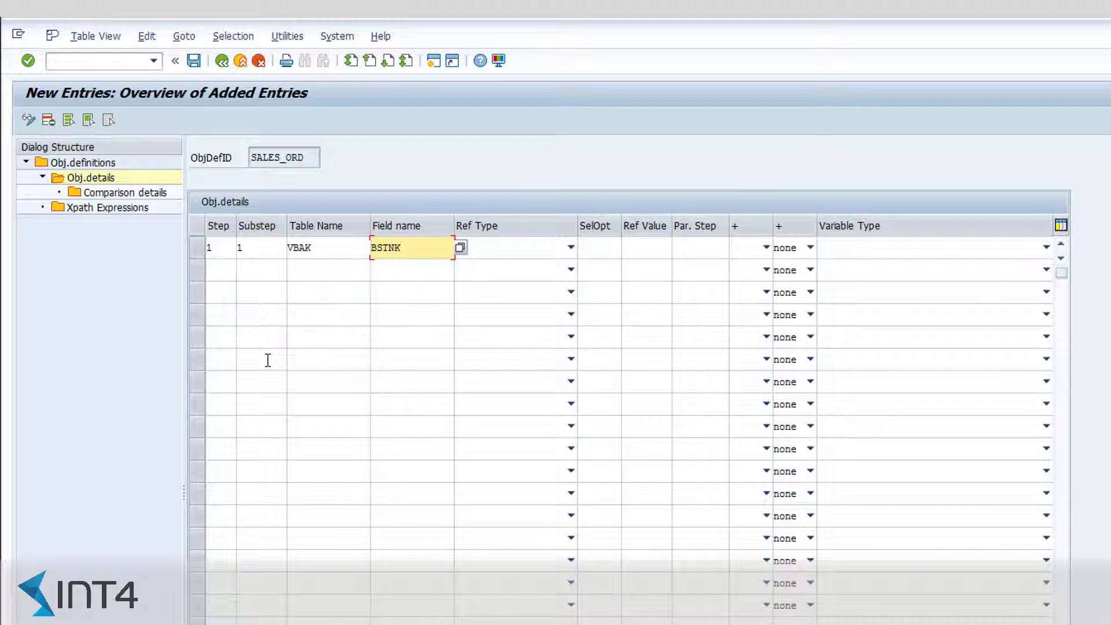
key("Tab")
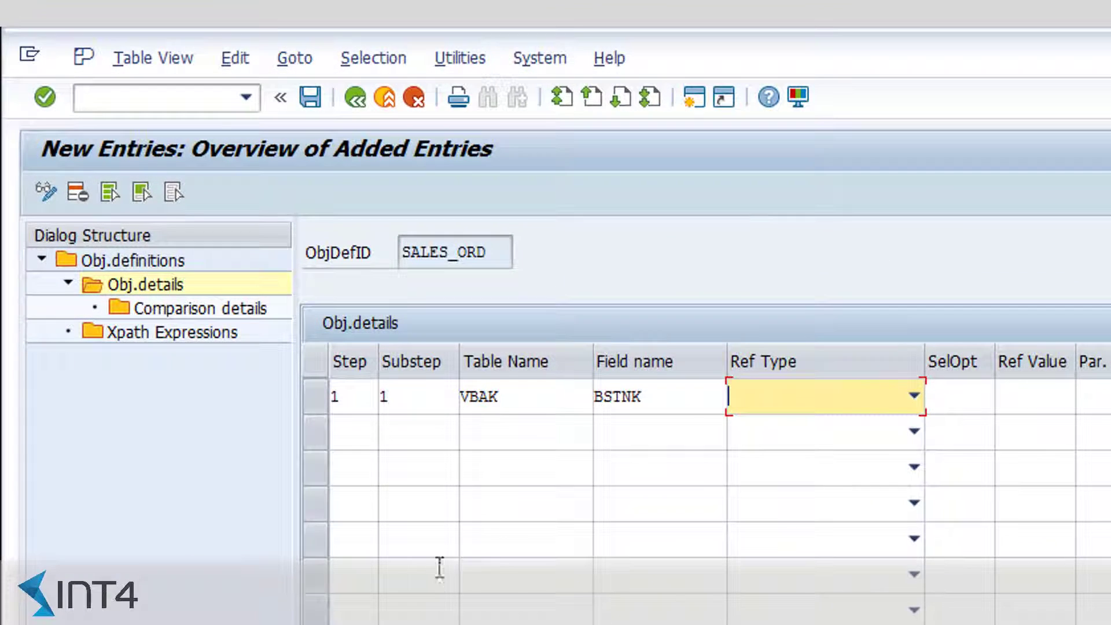
Set the BSTNK entry's reference type to Variable, SelOpt to $1 and variable type to "generate negative reference".
left_click(915, 393)
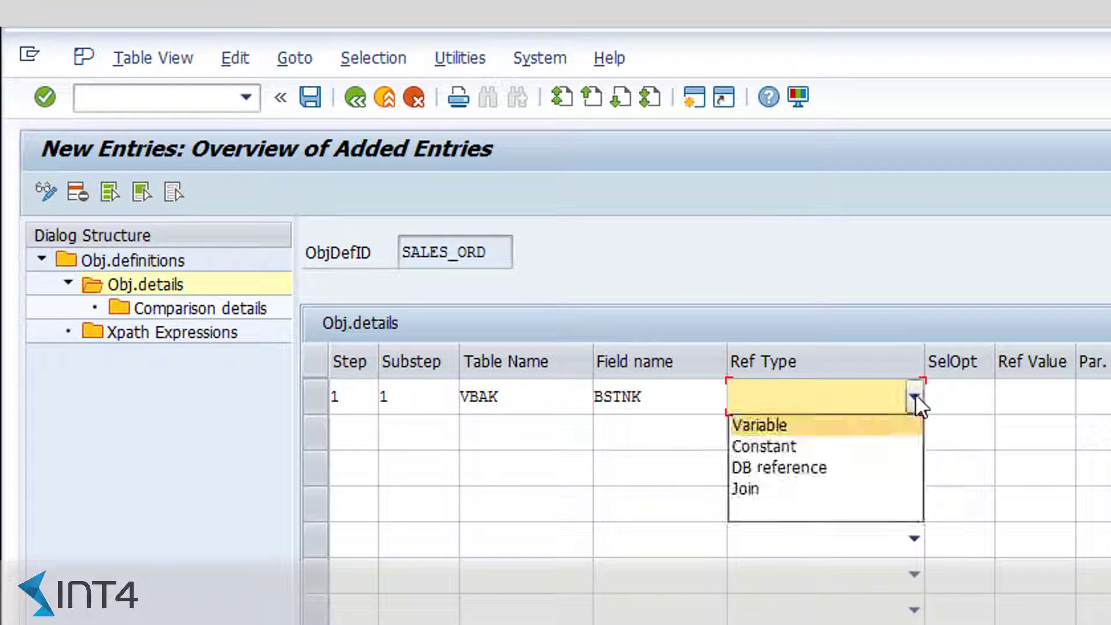
left_click(905, 425)
left_click(958, 396)
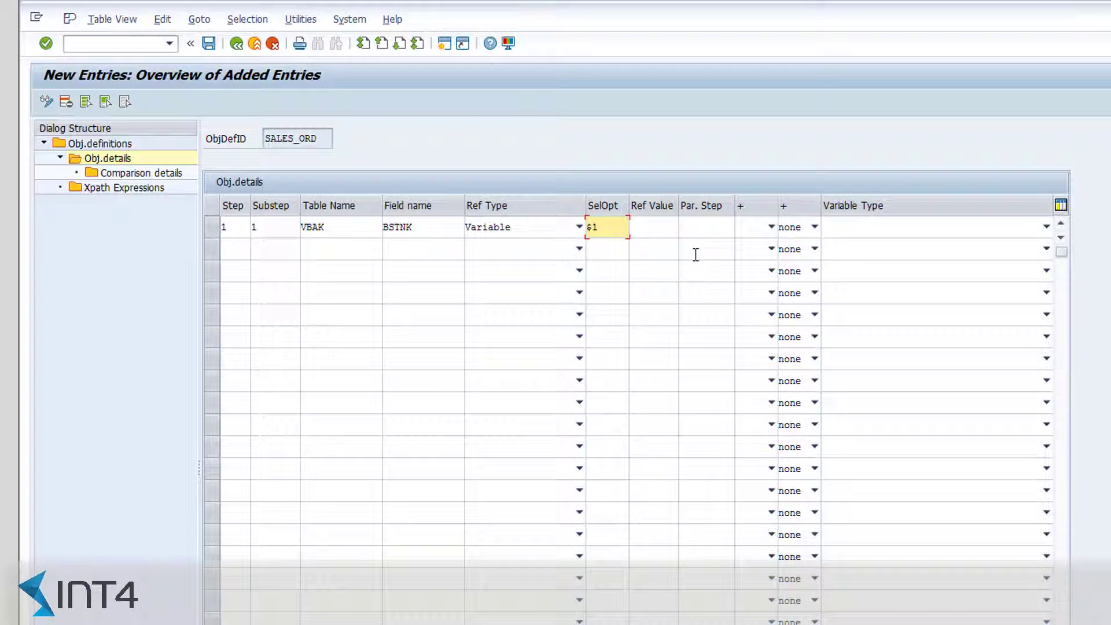
left_click(880, 229)
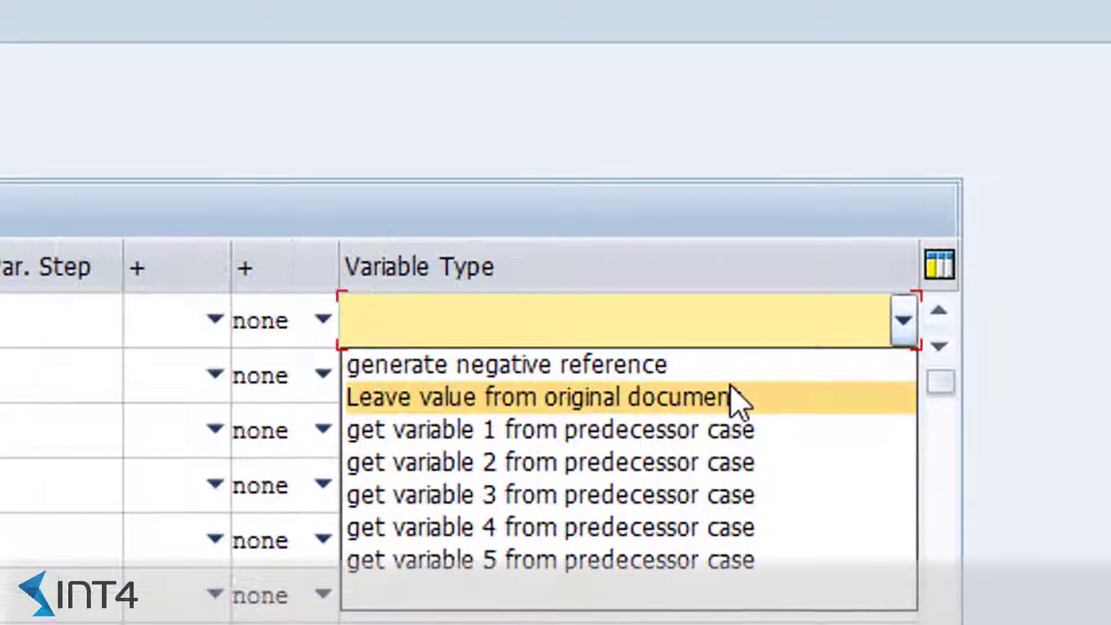
left_click(972, 247)
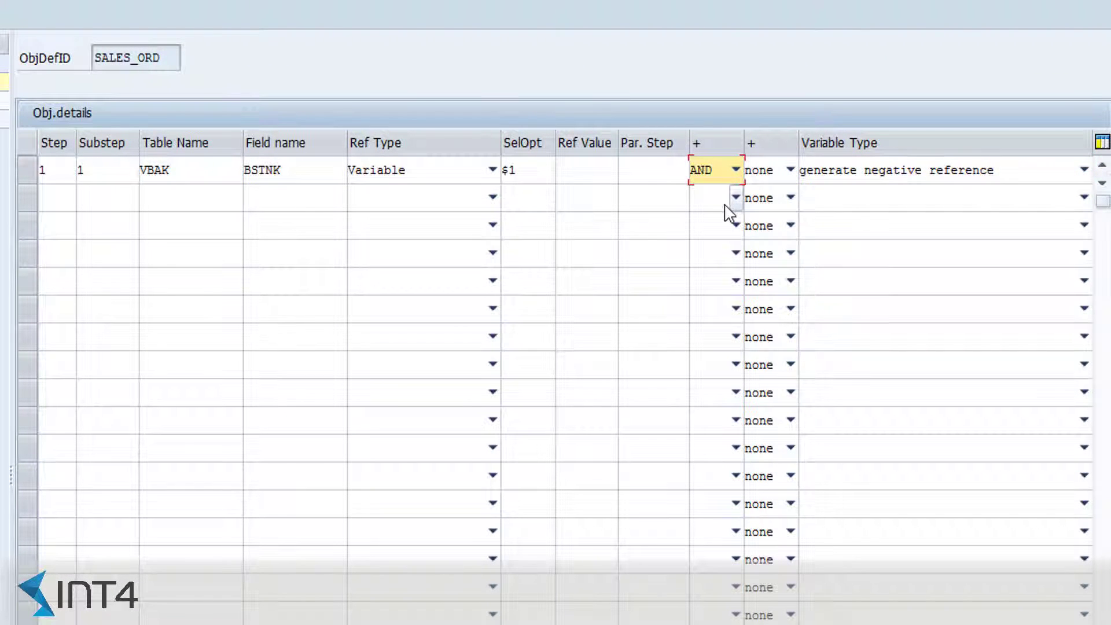
Add a second object detail entry with step 2, substep 1, table name VBAP and field name VBELN.
left_click(65, 193)
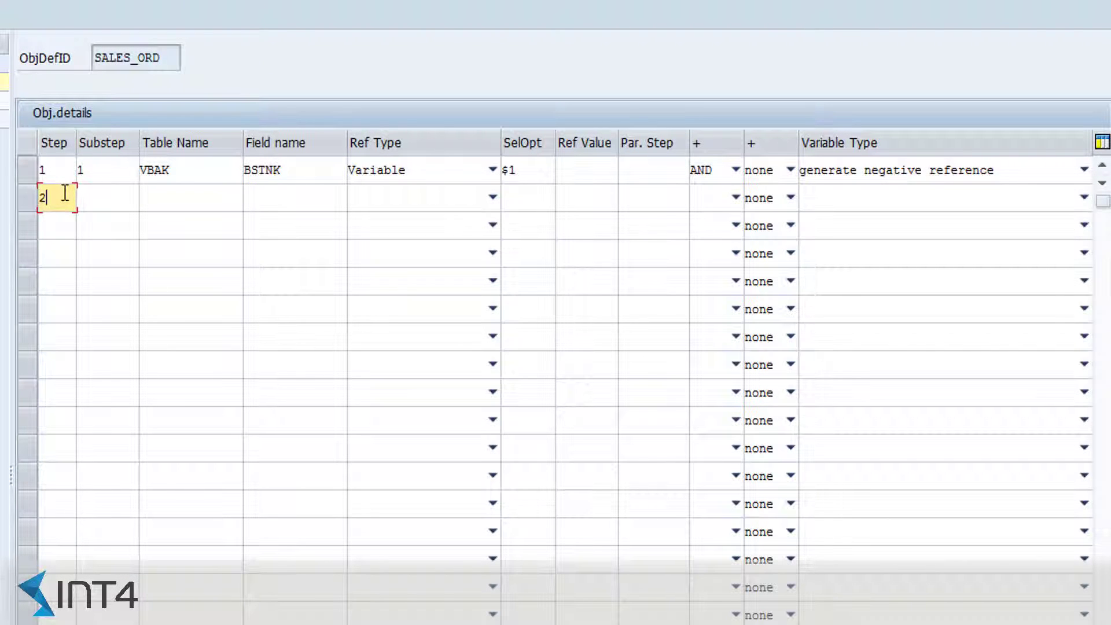
key("Tab")
type("1")
key("Tab")
type("VBAP")
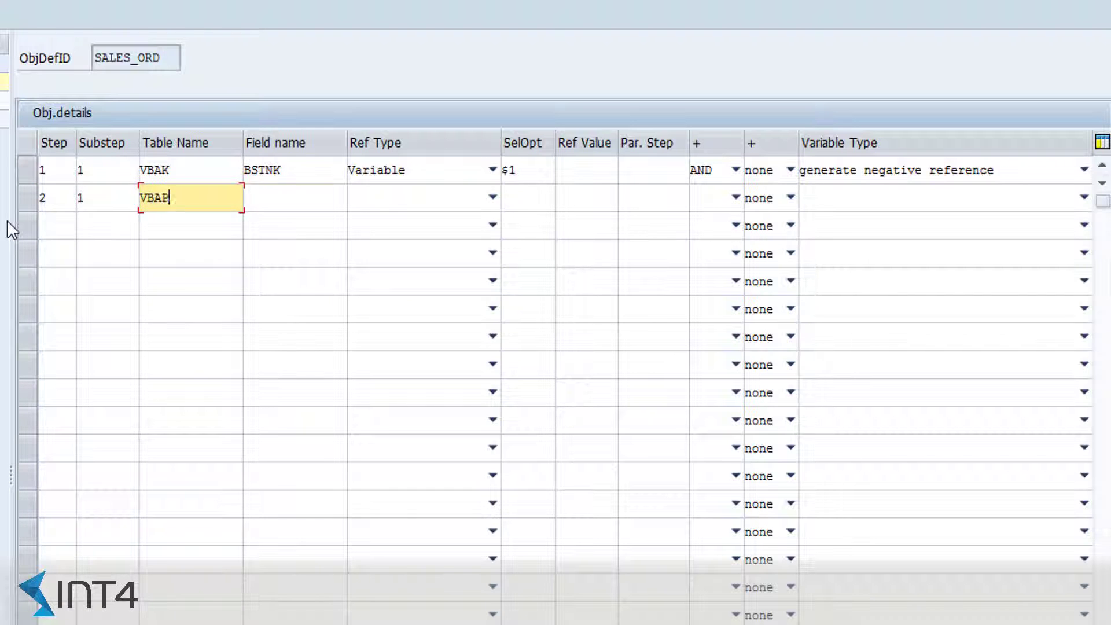
key("Tab")
type("VBEL")
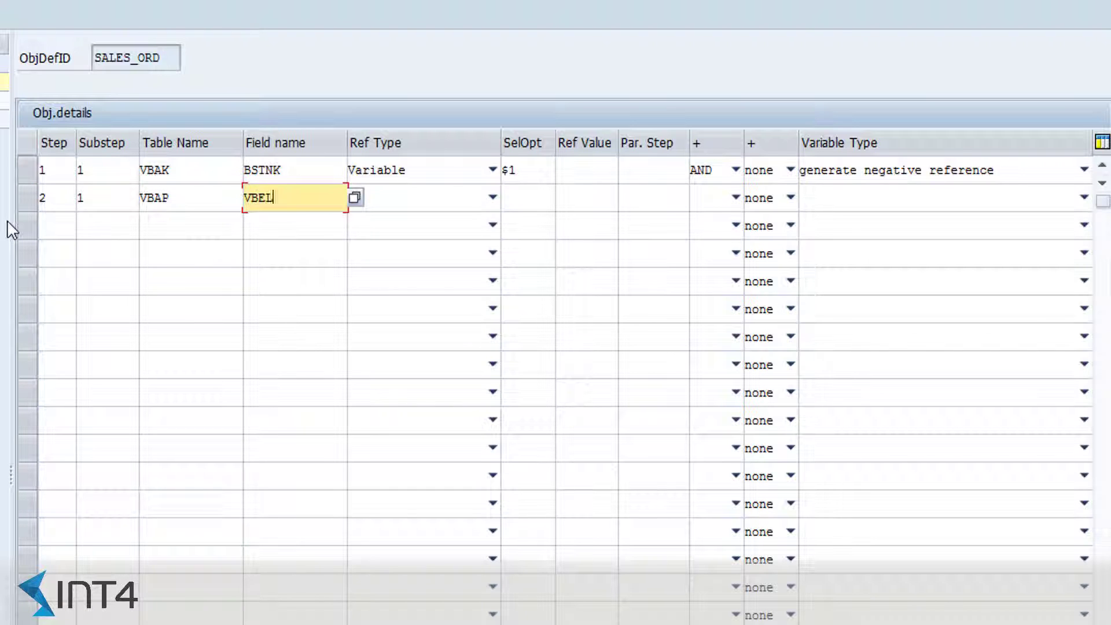
key("Tab")
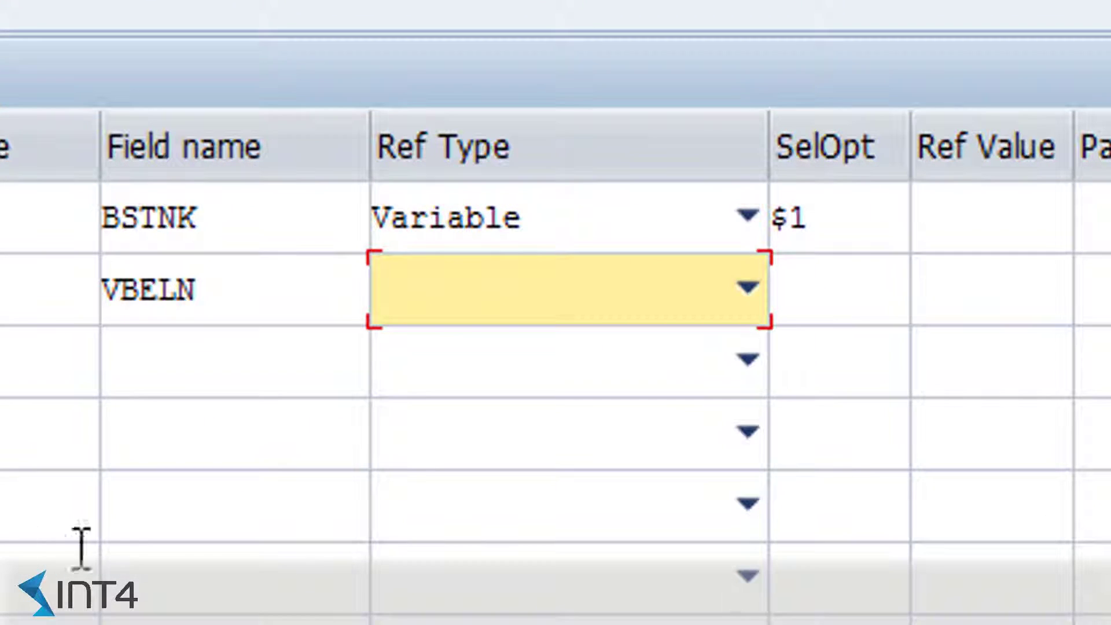
Set the VBAP entry's reference type to DB reference, SelOpt to =, Ref Value to VBELN, Par. Step to 1 and connector to AND, then save.
left_click(722, 303)
left_click(631, 432)
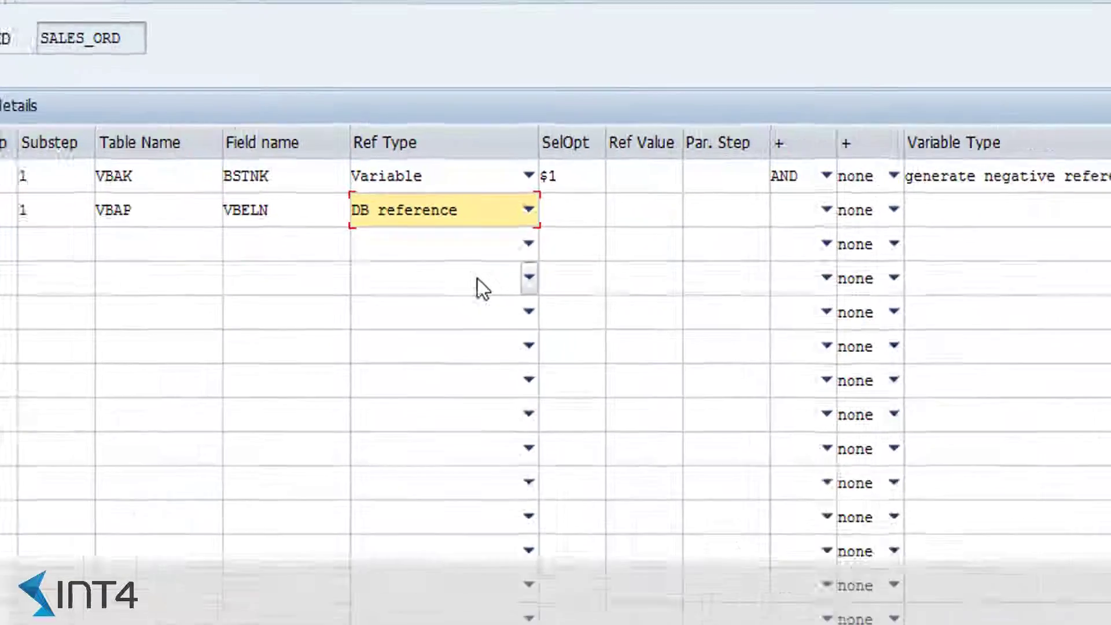
left_click(651, 210)
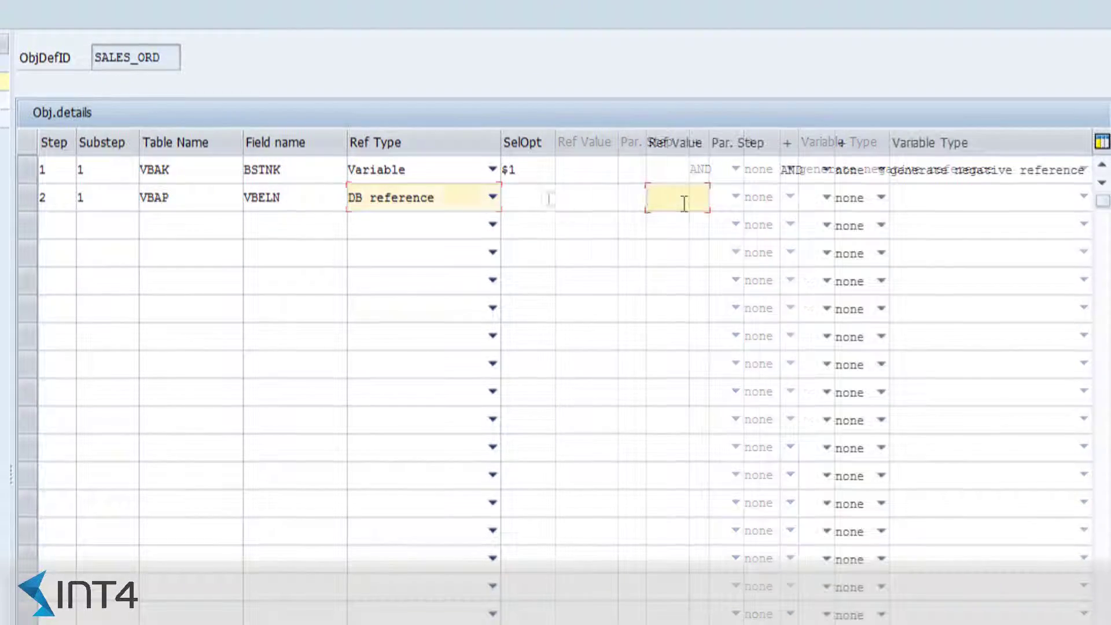
type("VBELN")
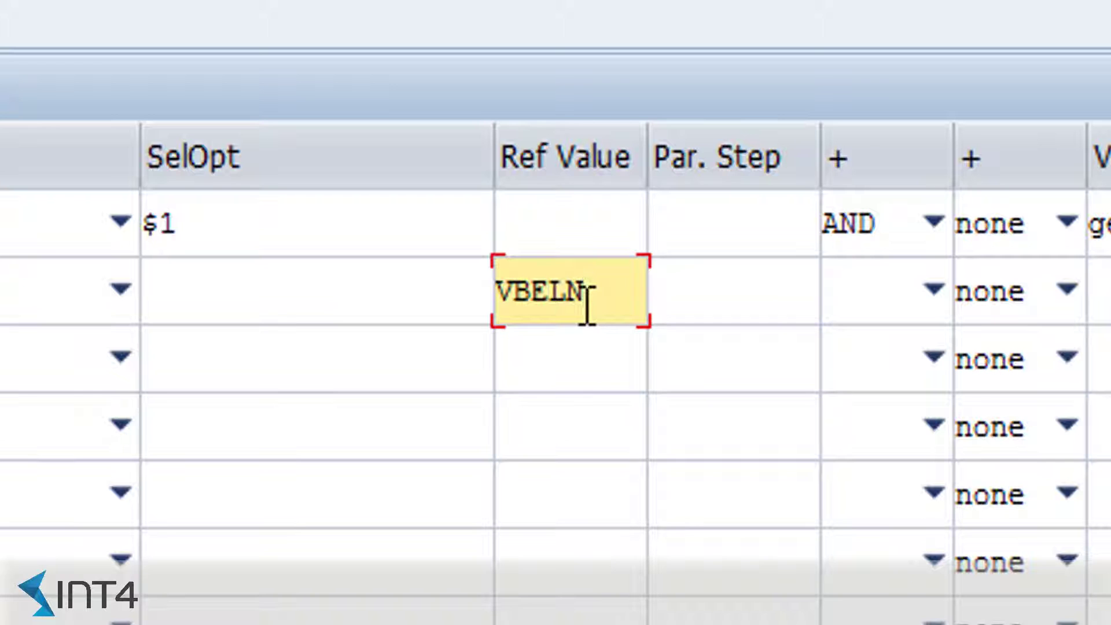
left_click(374, 299)
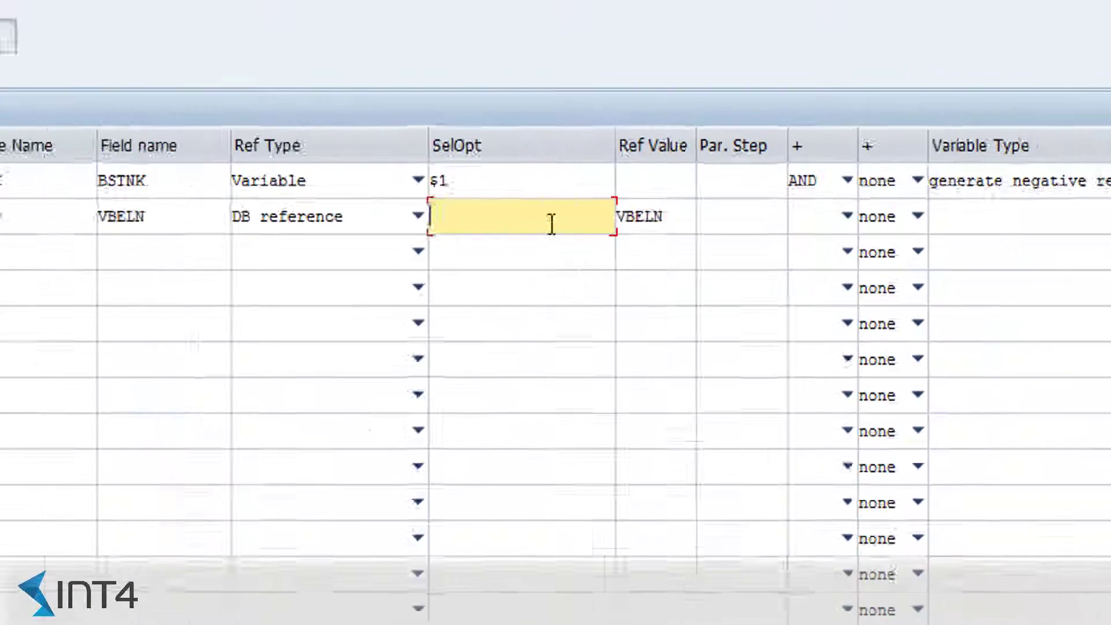
type("=")
left_click(801, 291)
type("1")
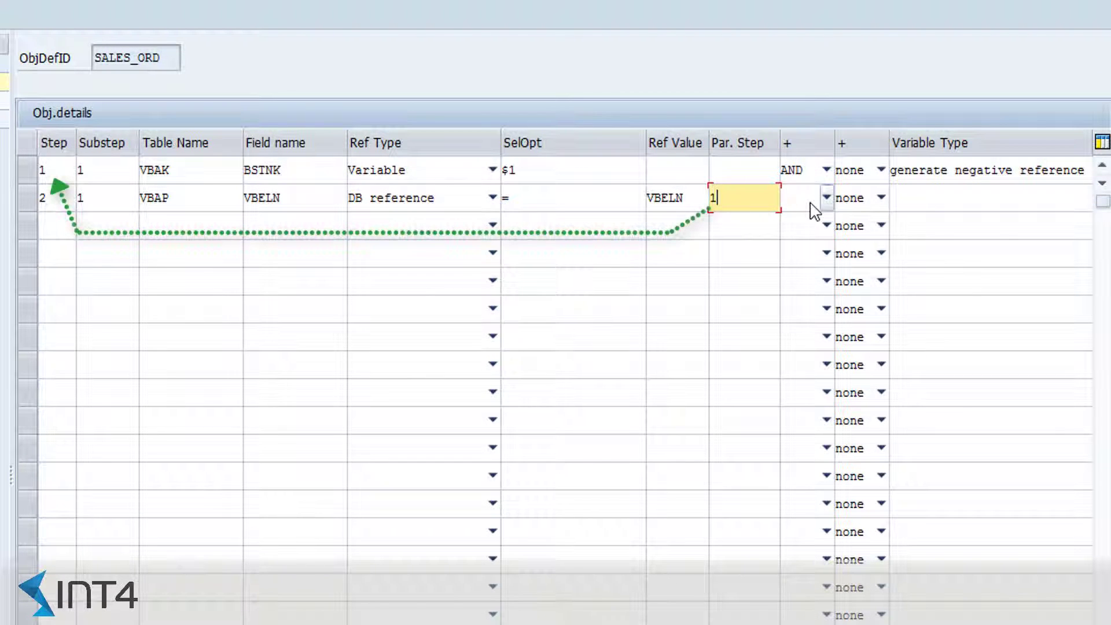
left_click(826, 198)
left_click(819, 238)
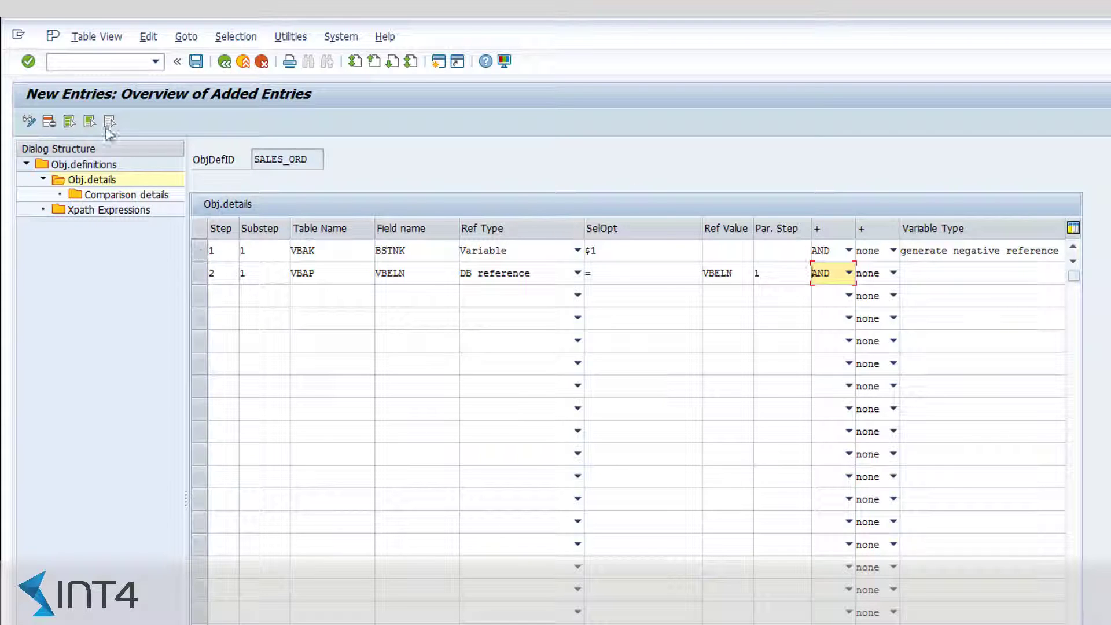
left_click(195, 61)
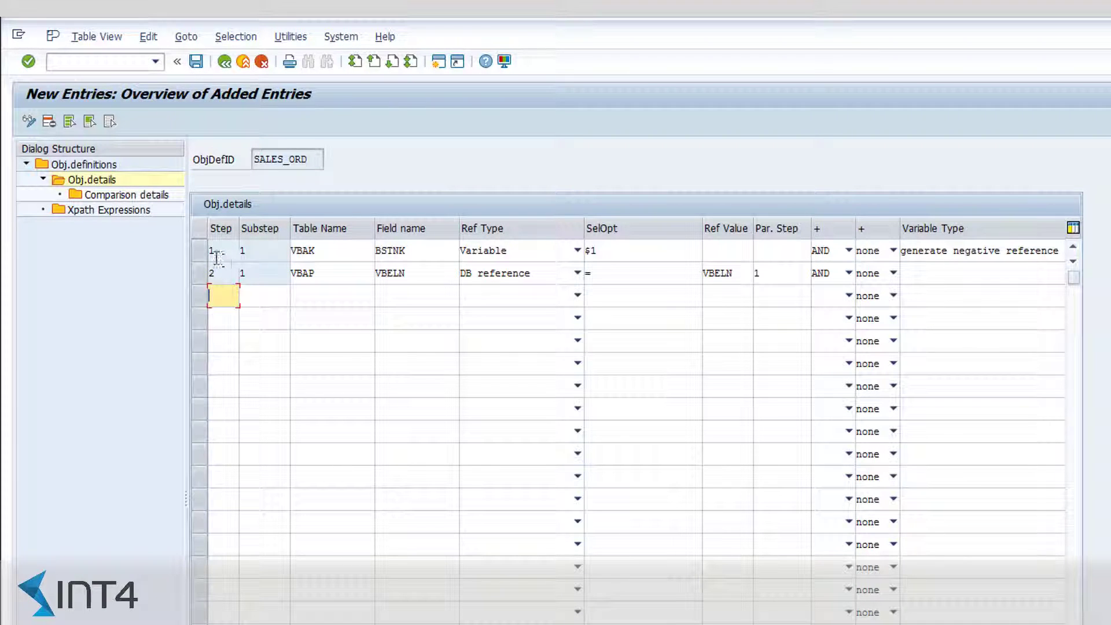
Open the comparison details of the VBAK entry and start adding new entries.
left_click(198, 250)
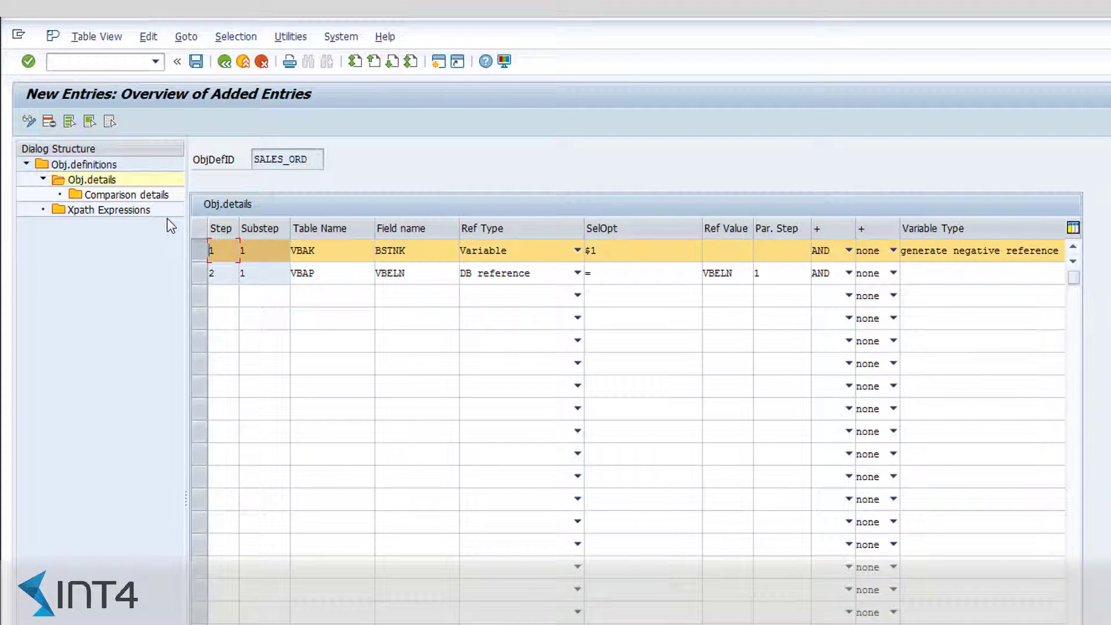
double_click(138, 200)
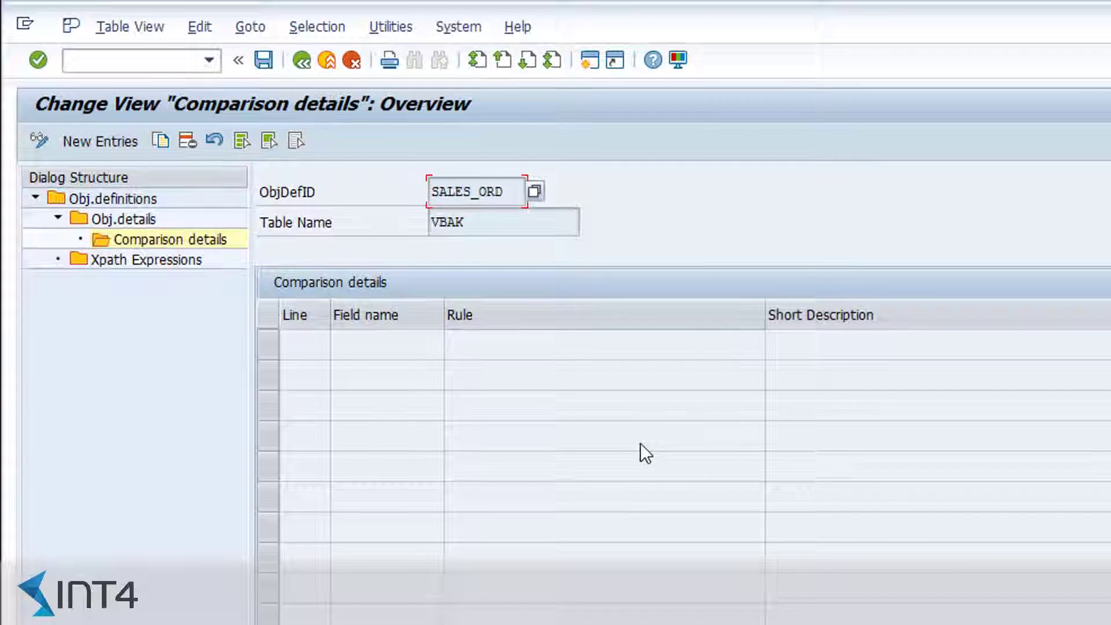
key("F5")
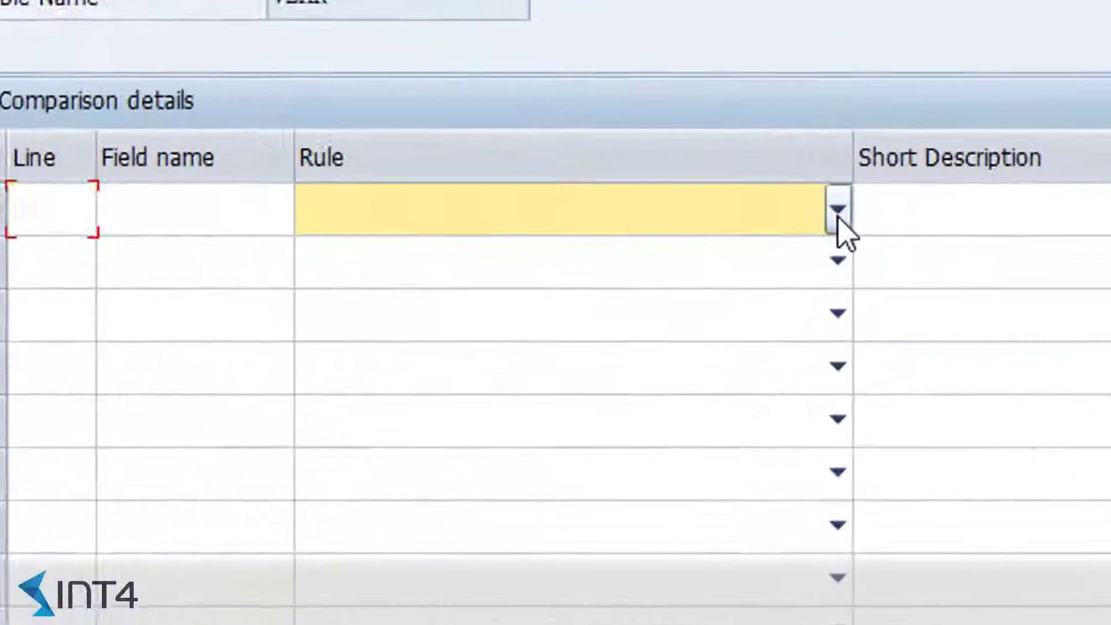
Enter fields VBELN, VBTYP, AUART, BSTNK, BSTDK, VKORG, VTWEG, SPART, VKGRP, VKBUR, WAERK, NETWR, KALSM, KOKRS, BUKRS_VF, BSARK, ERDAT and ERZET as comparison lines 1 to 93.
left_click(837, 210)
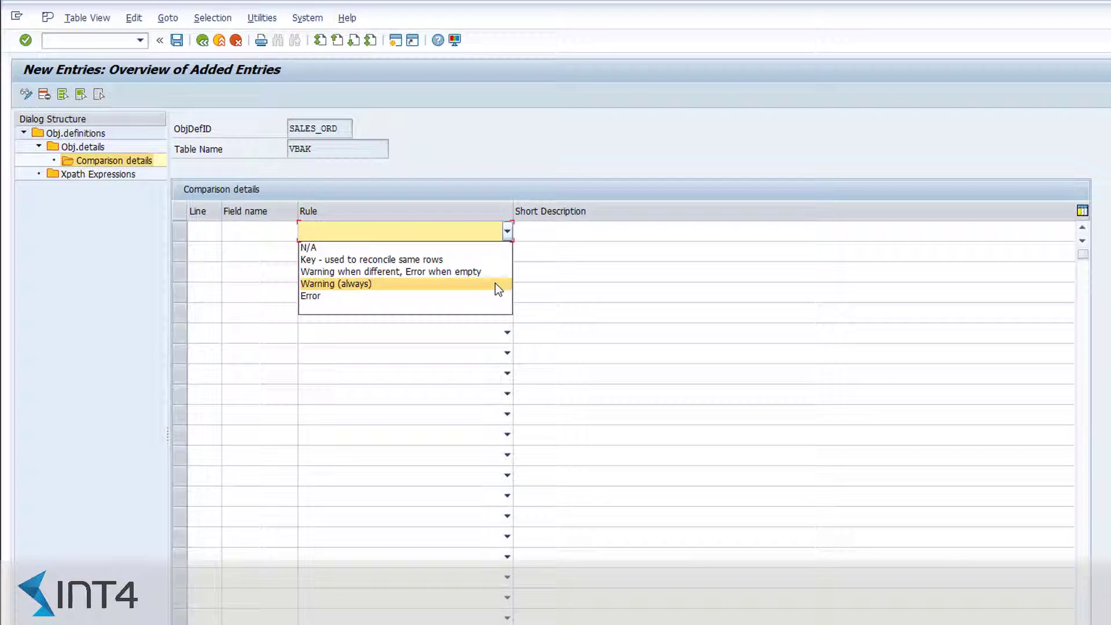
left_click(485, 334)
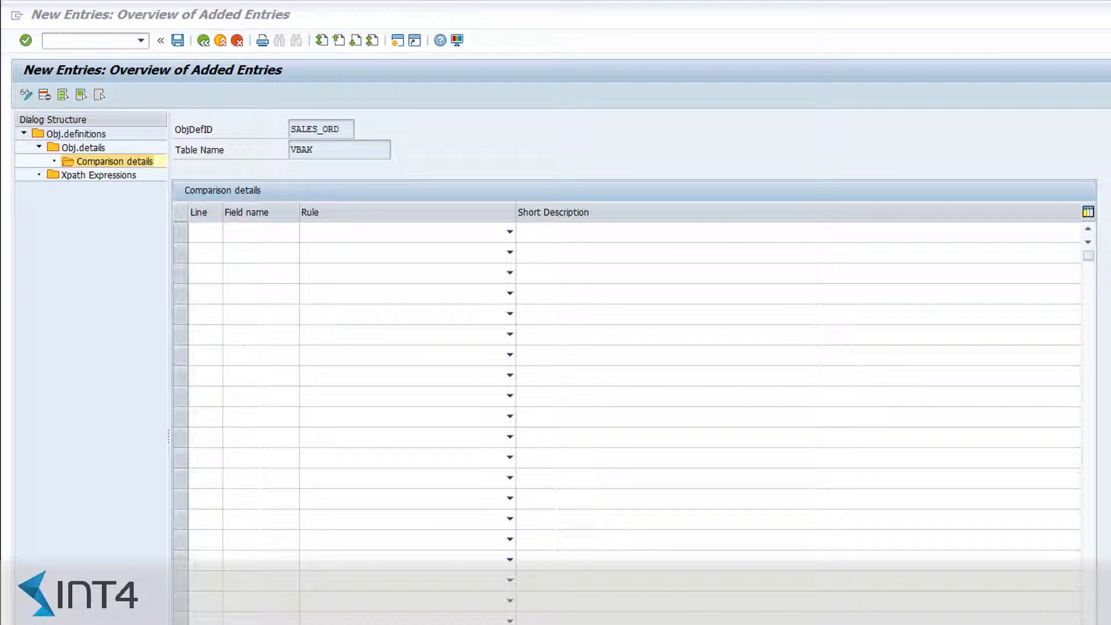
left_click(201, 232)
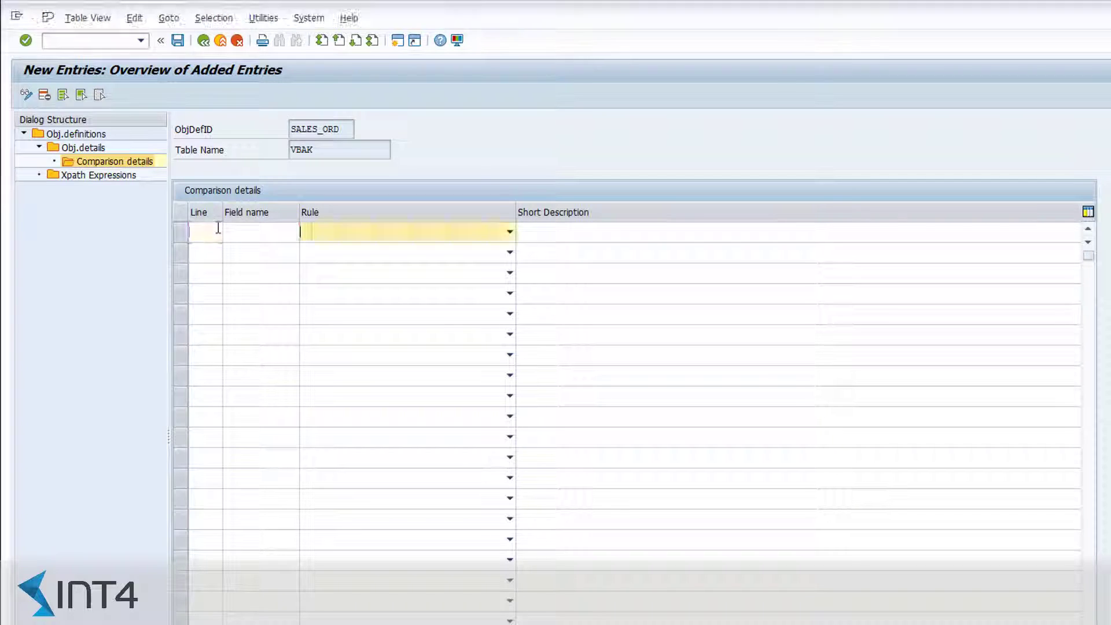
type("1\tVBELN 4\tVBTYP 5\tAUART 10\tBSTNK 11\tBSTDK 20\tVKORG 21\tVTWEG 22\tSPART 23\tVKGRP 24\tVKBUR 30\tWAERK 41\tNETWR 60\tKALSM 80\tKOKRS 90\tBUKRS_VF 91\tBSARK 92\tERDAT 93\tERZET")
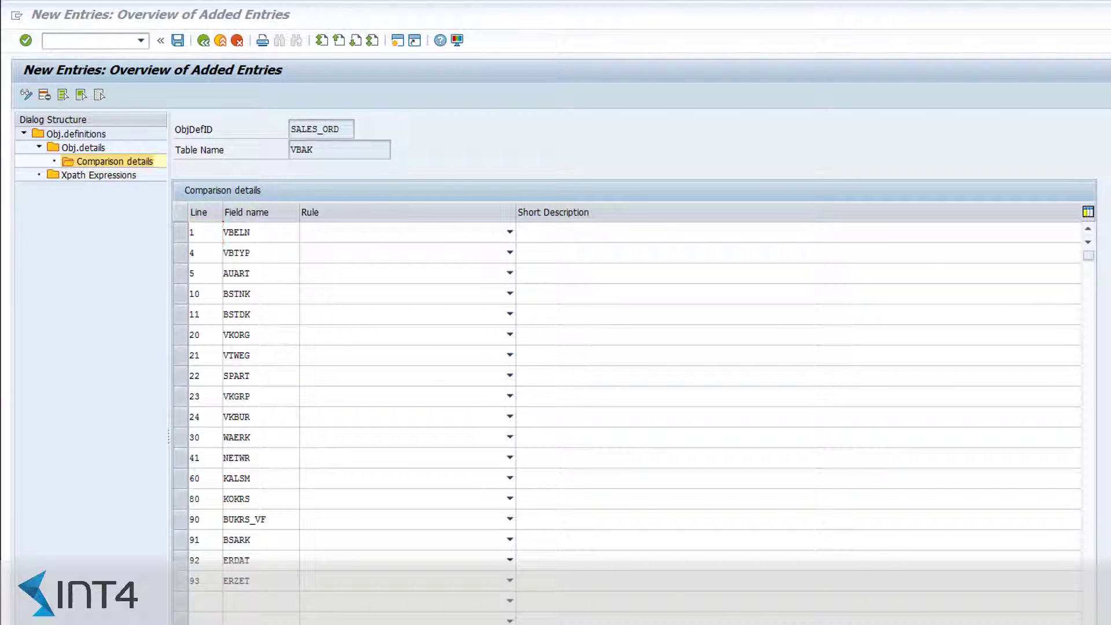
Set the comparison rule to N/A for VBELN and BSTNK, and to Error for VBTYP, AUART, BSTDK and VKORG.
left_click(429, 231)
left_click(335, 315)
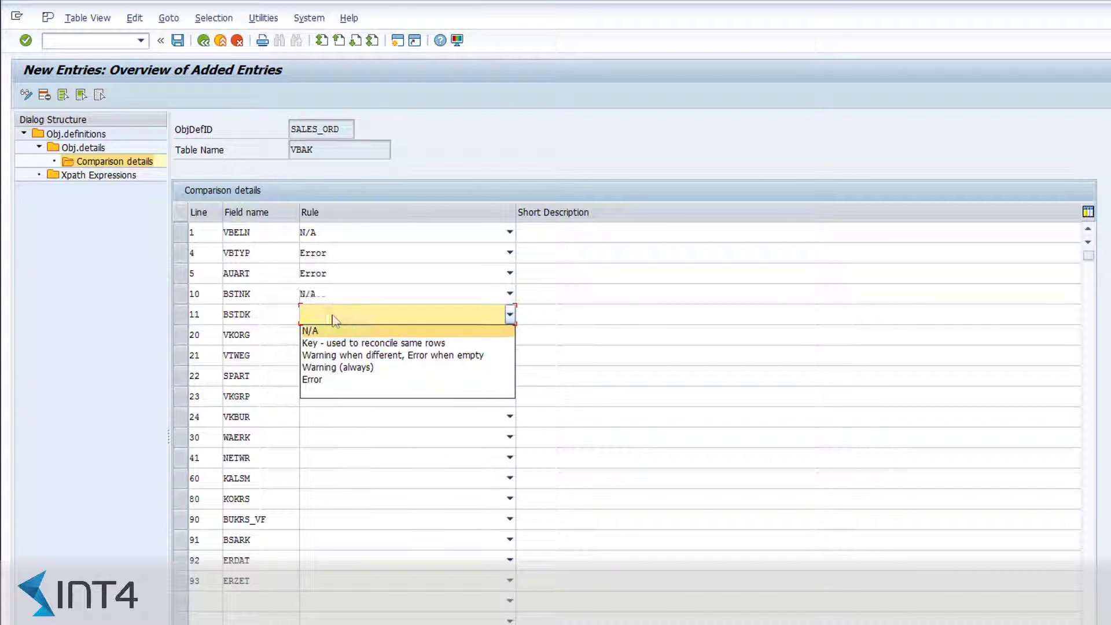
left_click(324, 380)
left_click(333, 336)
left_click(332, 400)
key("Tab")
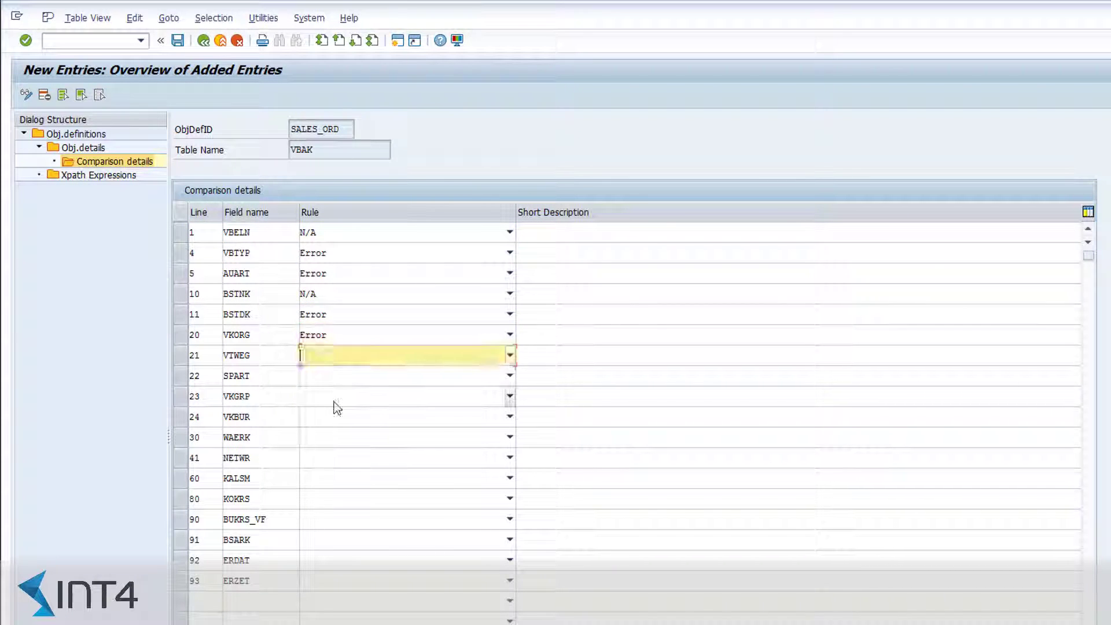
Set the rule to Error for VTWEG, SPART, VKGRP, VKBUR and WAERK, and to "Warning when different, Error when empty" for NETWR.
key("e")
key("Tab")
key("e")
key("Tab")
key("e")
key("Tab")
key("e")
key("Tab")
key("e")
key("Tab")
key("w")
left_click(488, 459)
left_click(451, 499)
Set KALSM, KOKRS, BUKRS_VF and BSARK to Error, ERDAT and ERZET to "Warning when different, Error when empty", and save the comparison details.
left_click(409, 476)
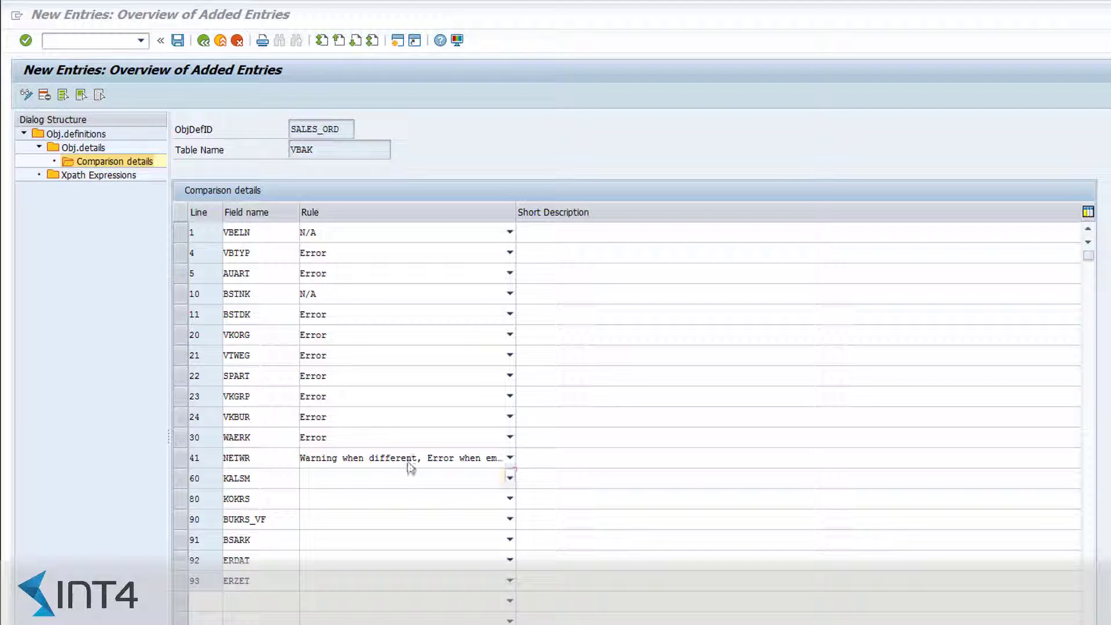
left_click(404, 546)
key("Tab")
key("e")
key("Tab")
key("e")
key("Tab")
key("e")
key("Tab")
key("w")
key("Tab")
key("w")
key("Tab")
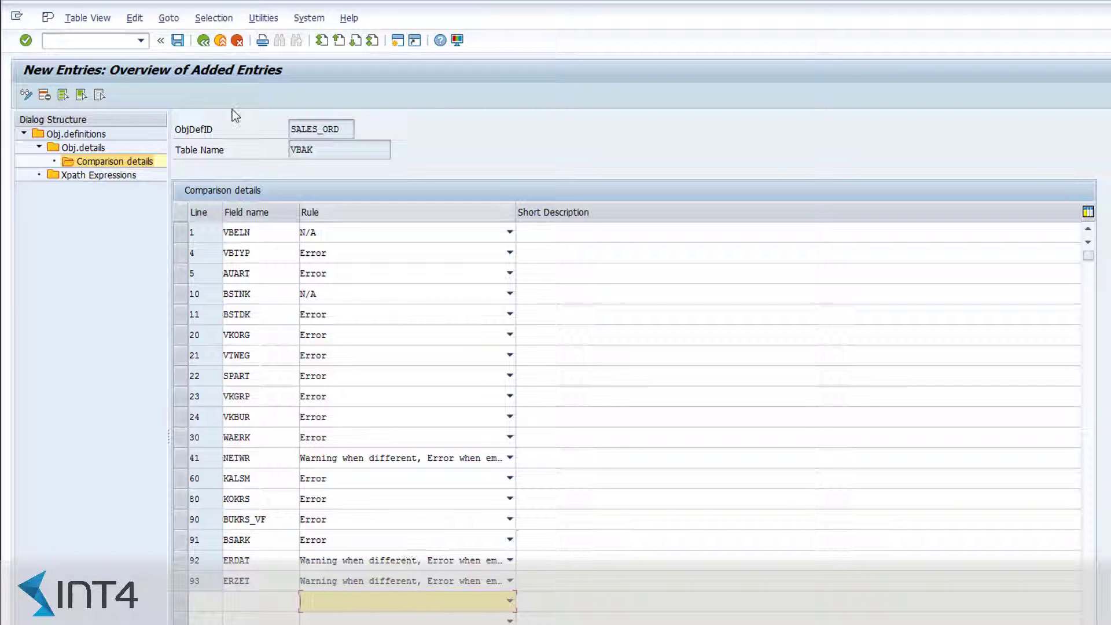
left_click(177, 39)
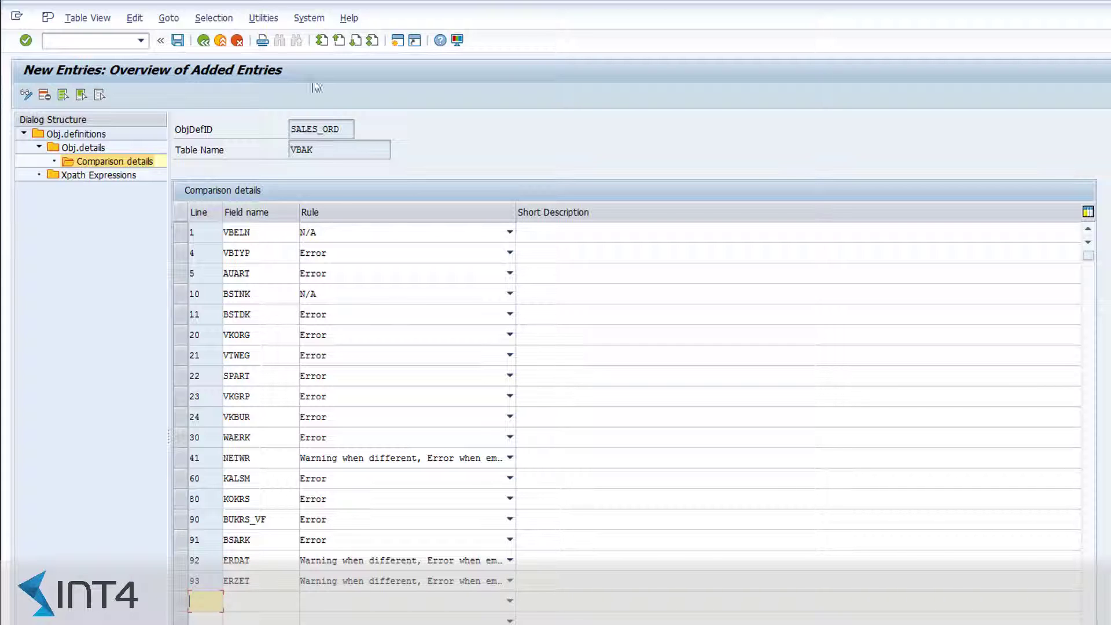
left_click(203, 41)
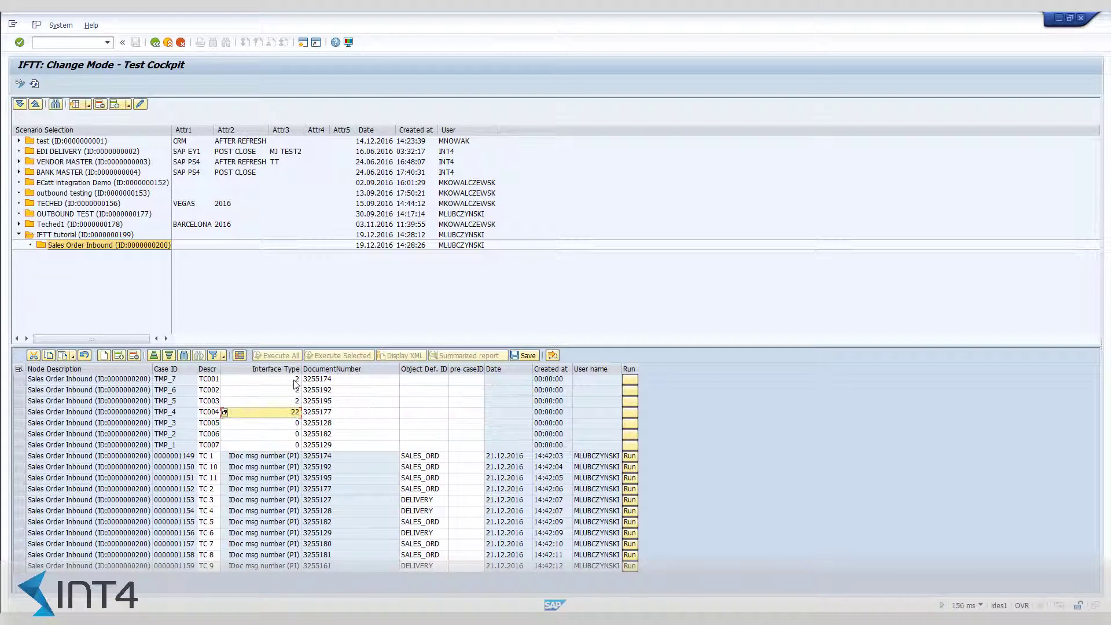
Save the Sales Order Inbound test cases and continue the held test run to examine its execution report.
left_click(519, 358)
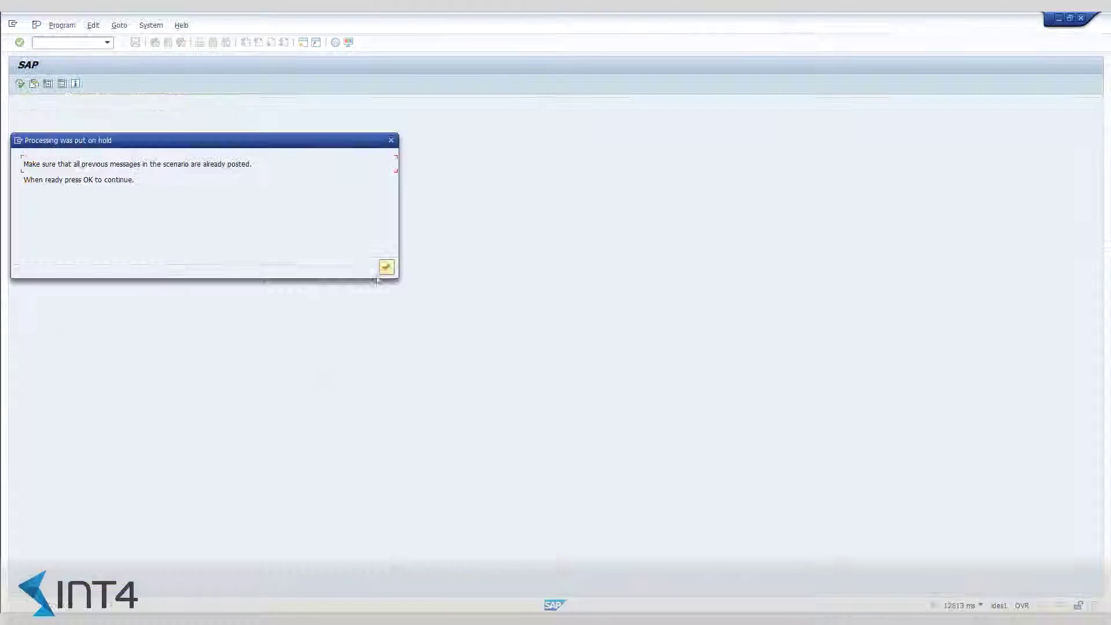
left_click(387, 267)
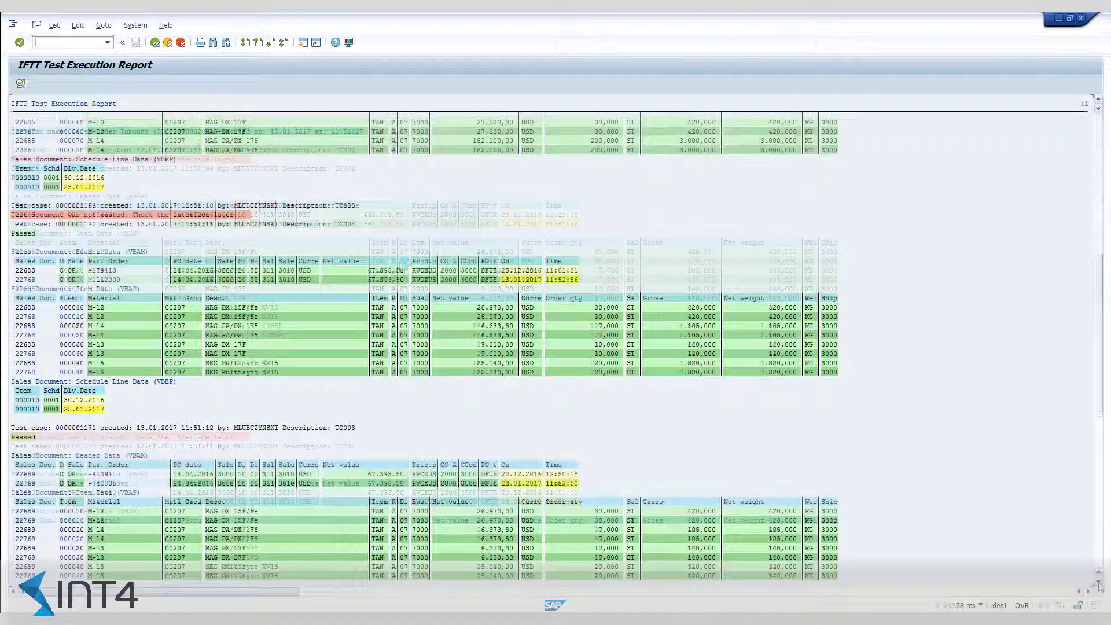
scroll(1100, 587, "down", 10)
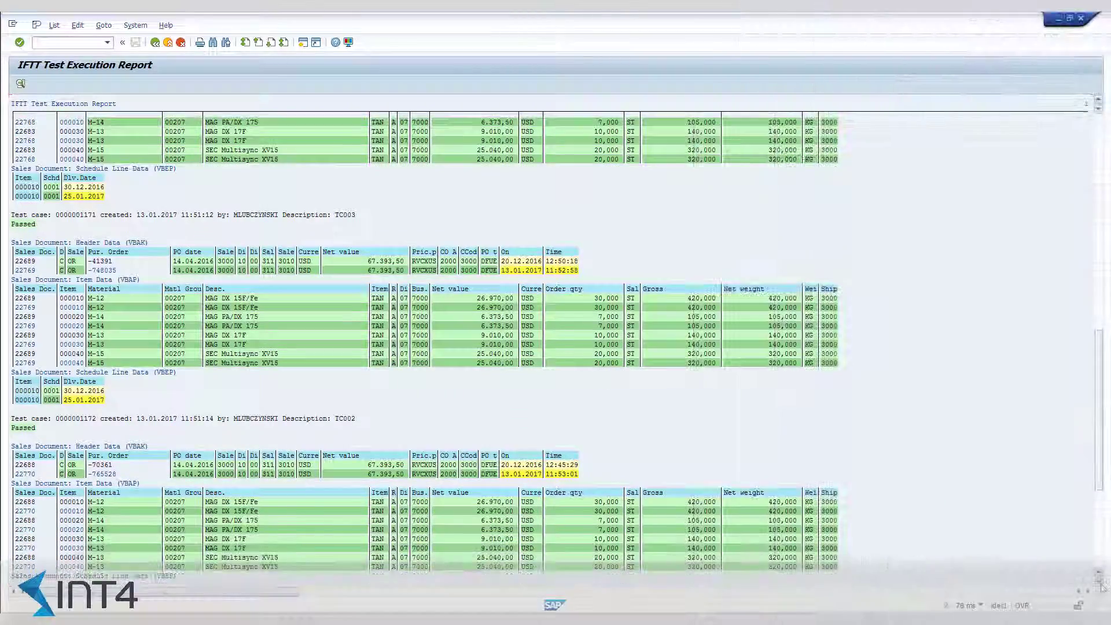
scroll(1101, 586, "down", 5)
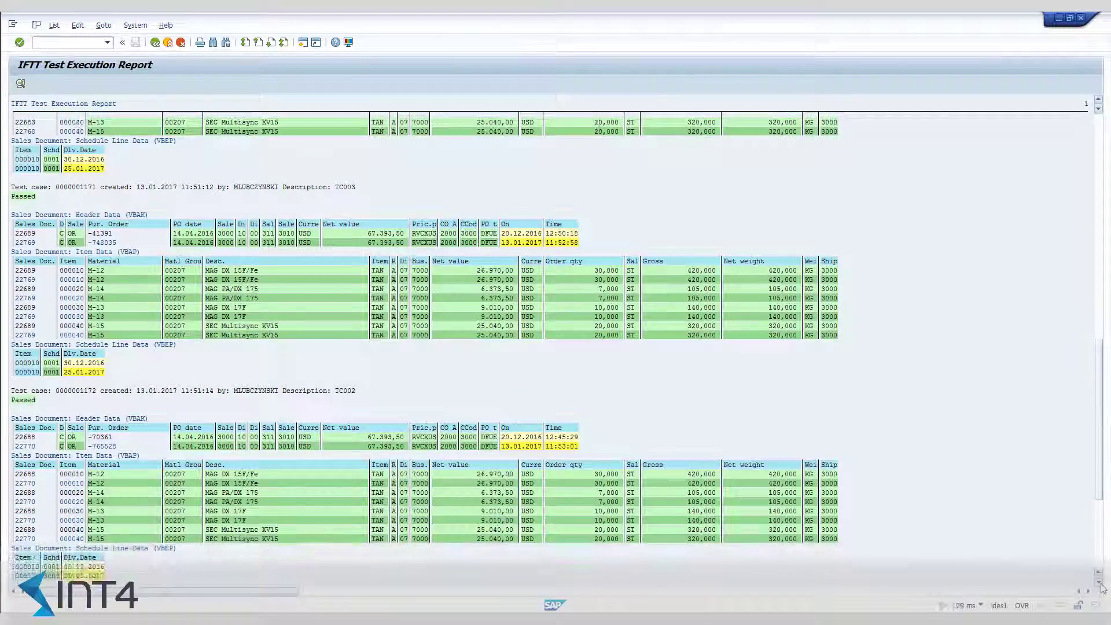
scroll(1101, 586, "down", 4)
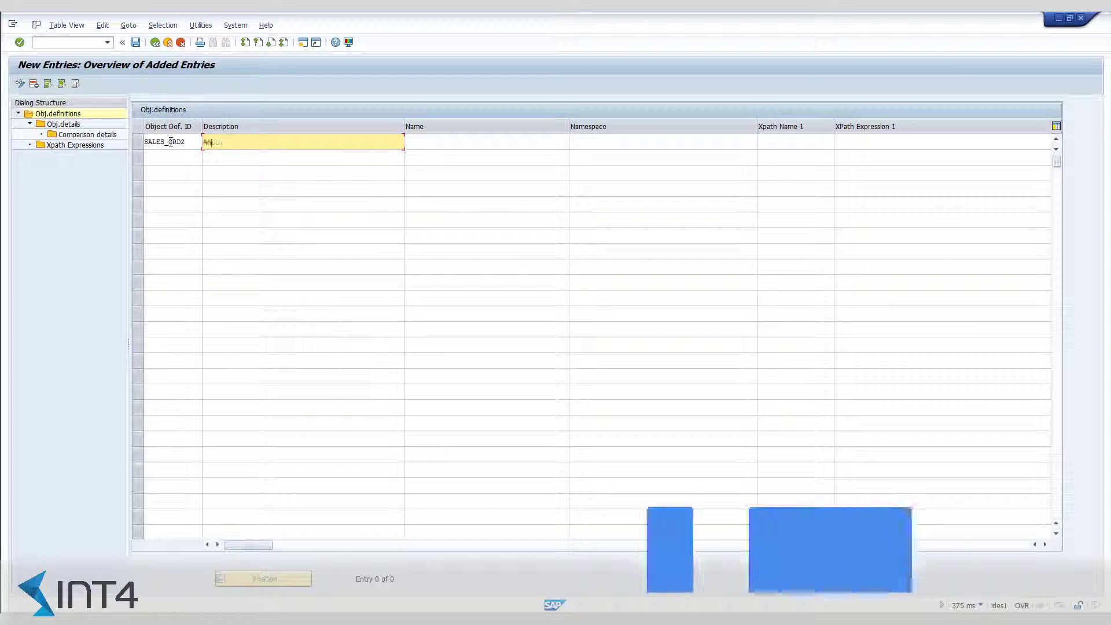
type("other Sales Order Interface")
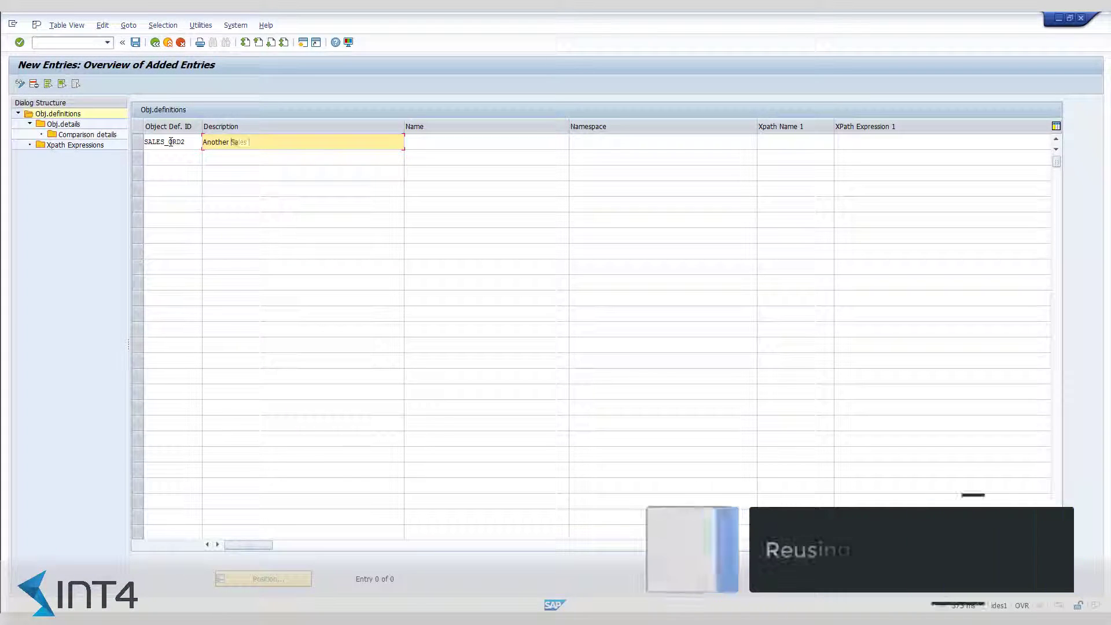
key("Tab")
type("SI_")
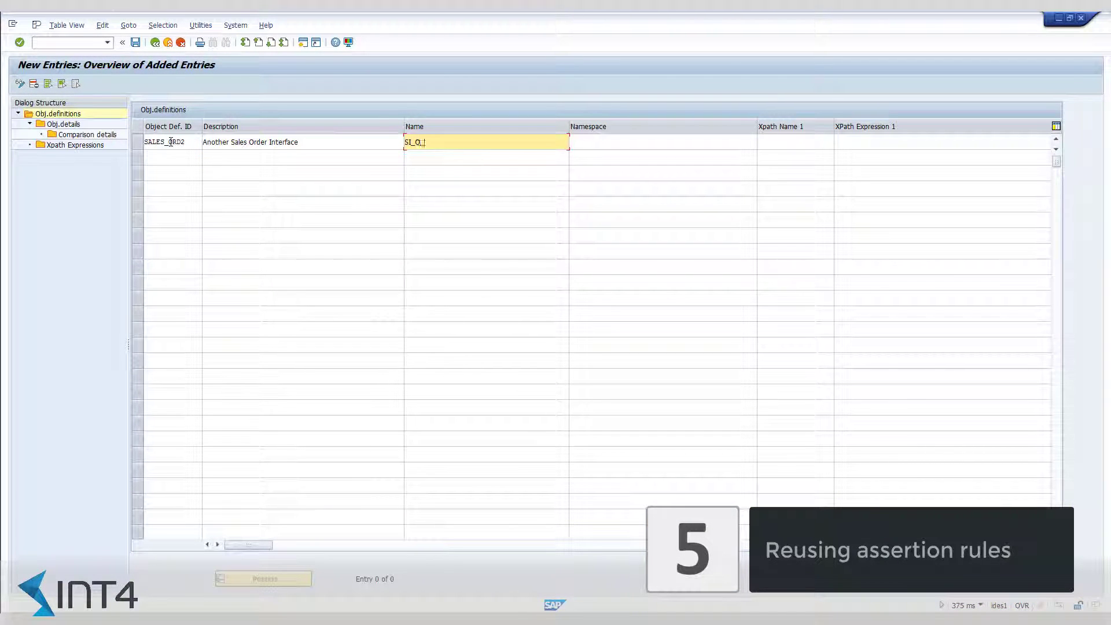
key("Tab")
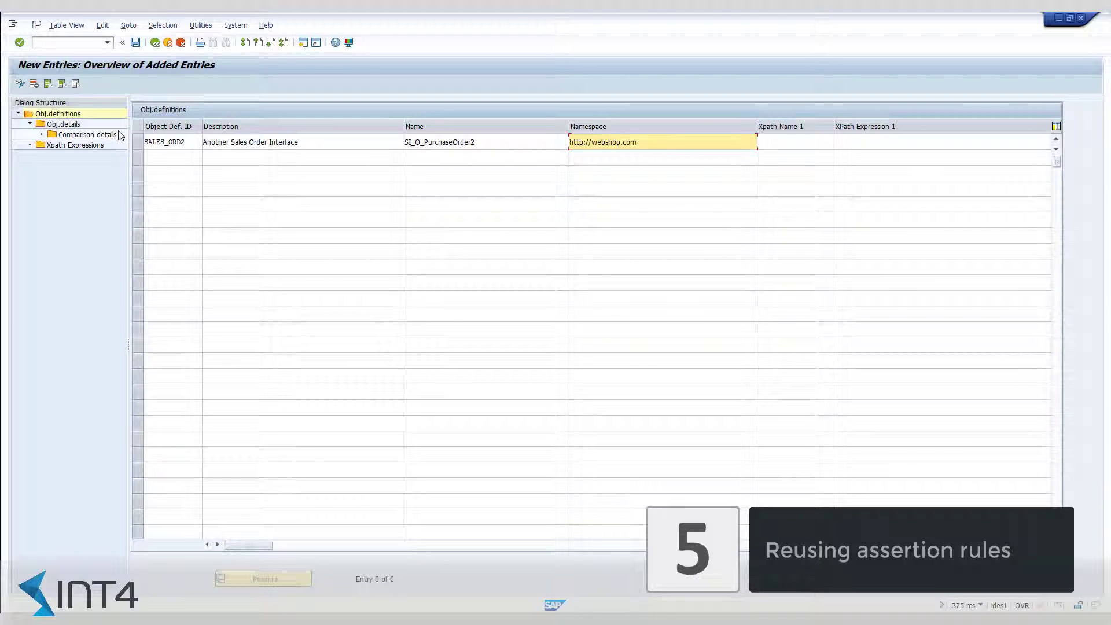
Set XPath name 1 of SALES_ORD2 to PO NUMBER and paste the copied purchase order path as XPath expression 1.
key("Tab")
type("PO NUMBER")
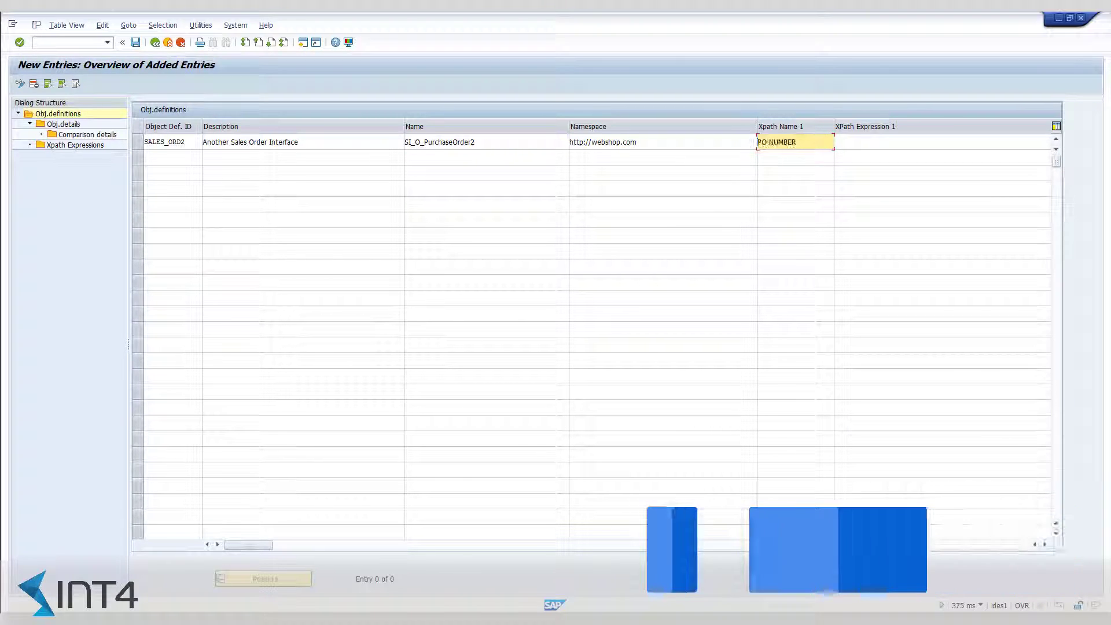
key("Tab")
key("ctrl+v")
Reference SALES_ORD as the reused object definition for SALES_ORD2, save it and return to the object definitions overview.
left_click_drag(401, 545, 898, 573)
left_click(855, 144)
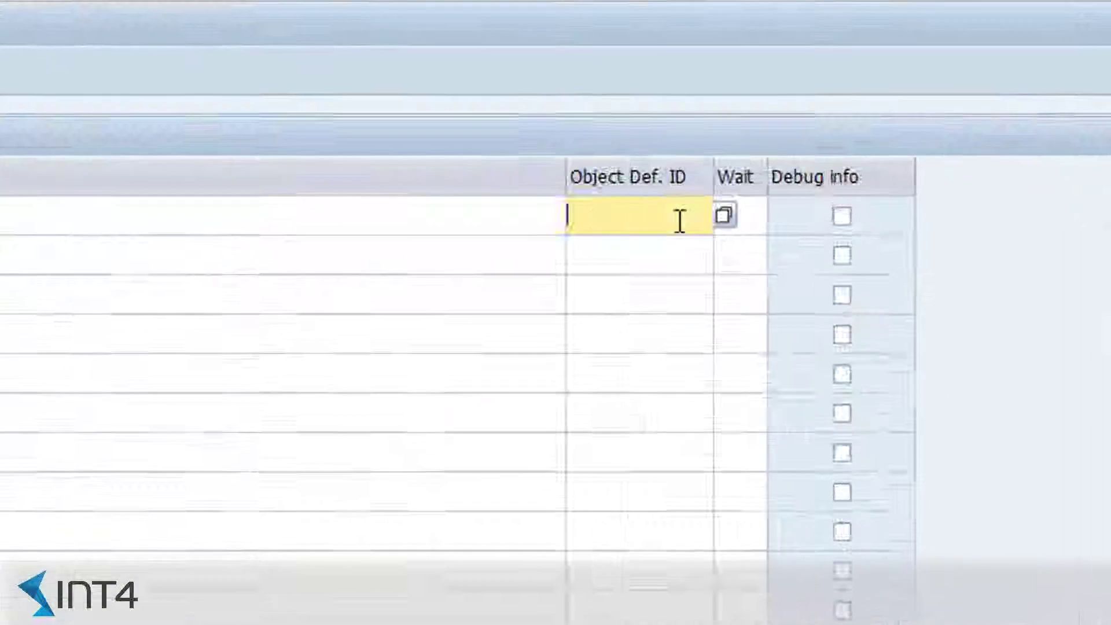
type("SALES_ORD")
left_click(688, 249)
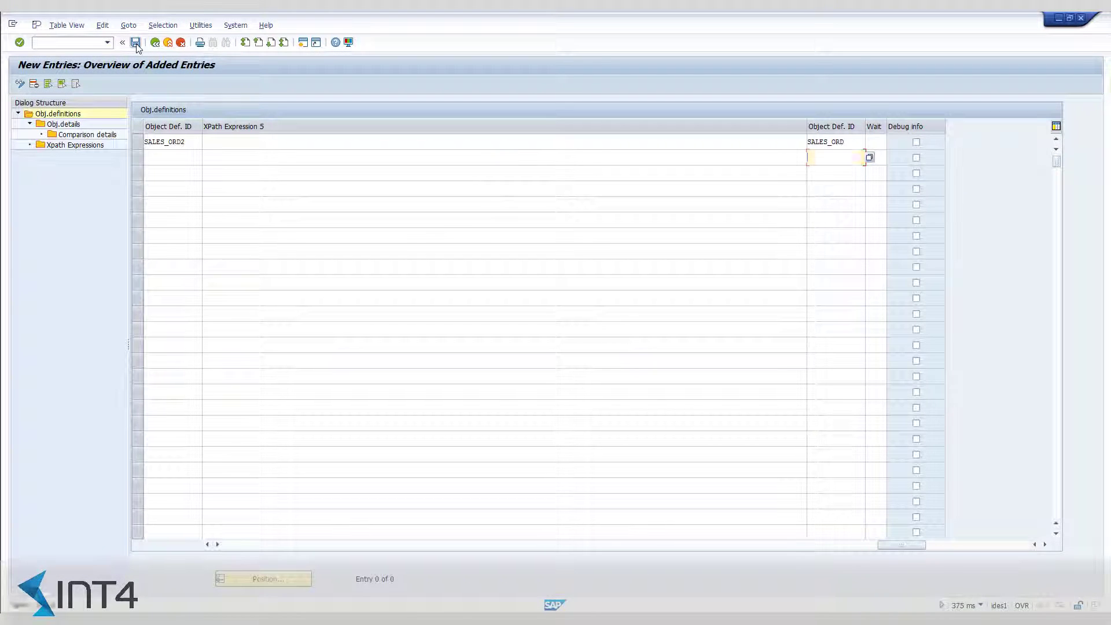
left_click(136, 44)
left_click(154, 44)
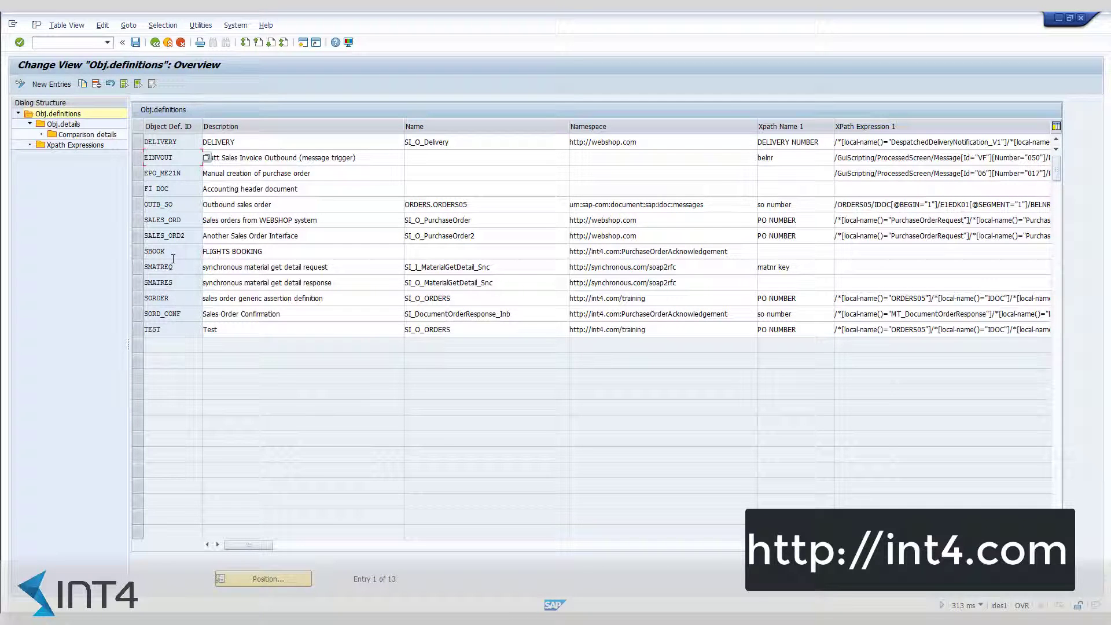
left_click(180, 236)
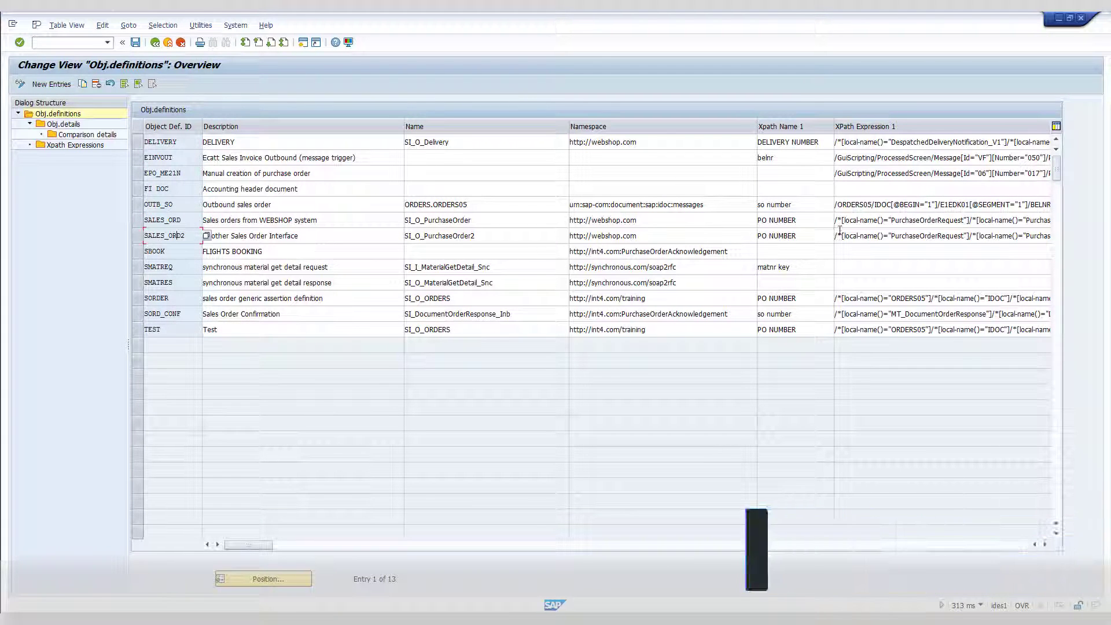